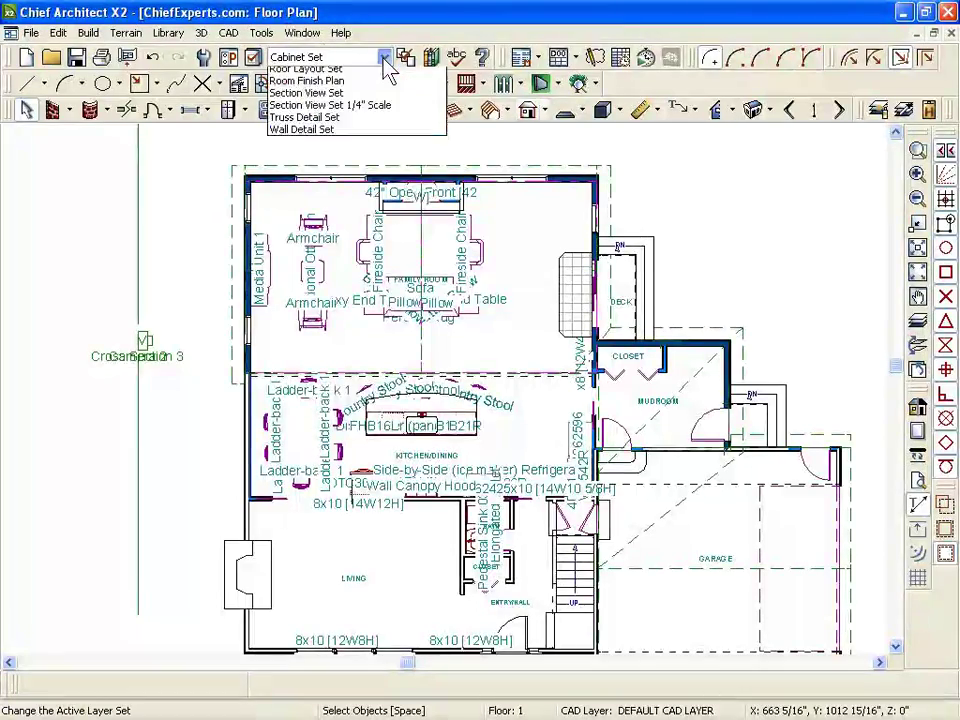
Step: Switch the floor plan to the Default Set layers so dimensions and notes show
click(300, 171)
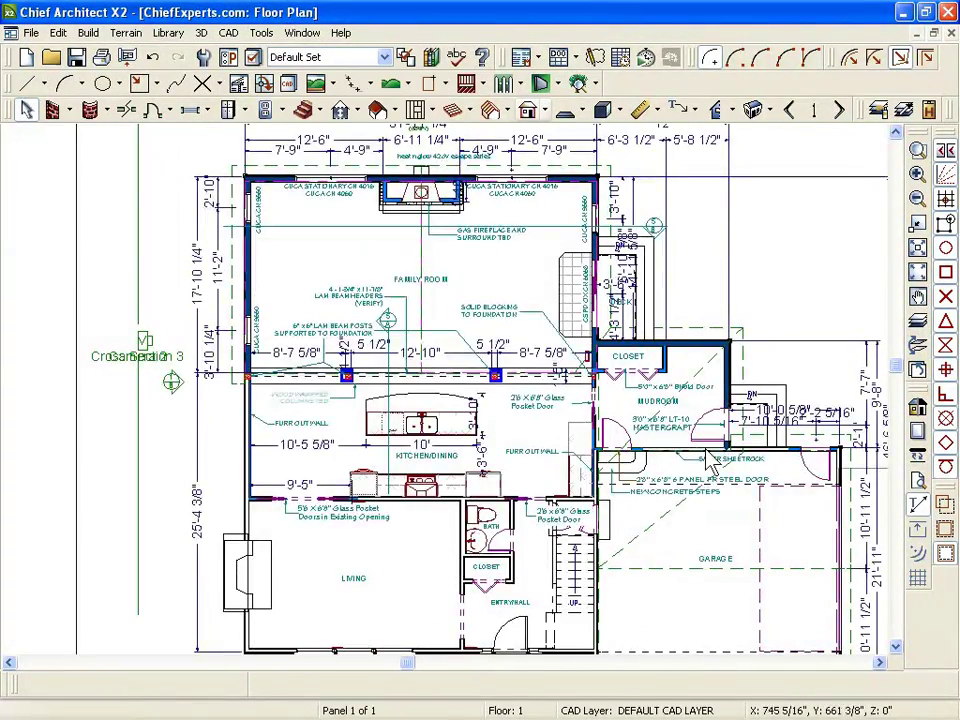
scroll(739, 257, up, 3)
scroll(739, 257, down, 2)
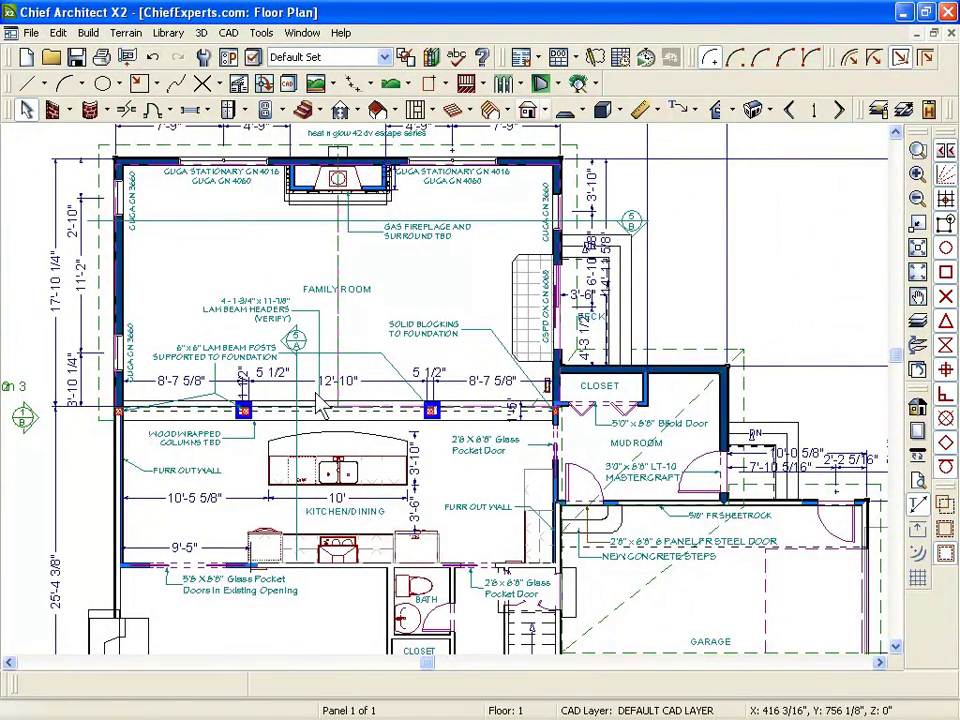
Step: Zoom around the plan, then bring up the layer-set list, 3D Framing Set to Wall Detail Set
scroll(455, 597, down, 1)
scroll(335, 565, up, 3)
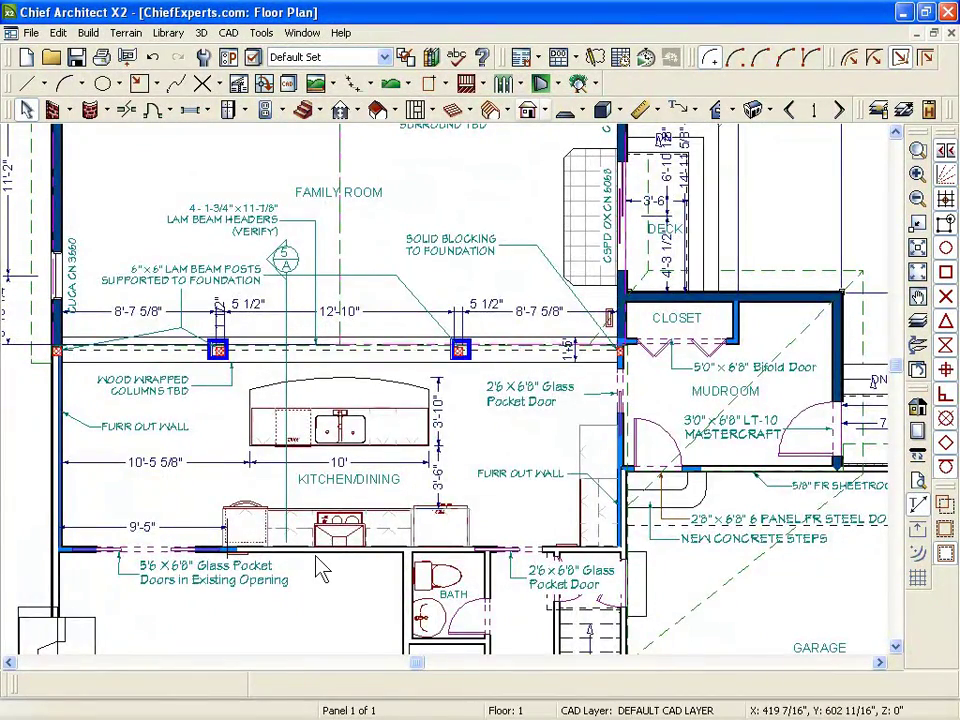
scroll(321, 568, down, 1)
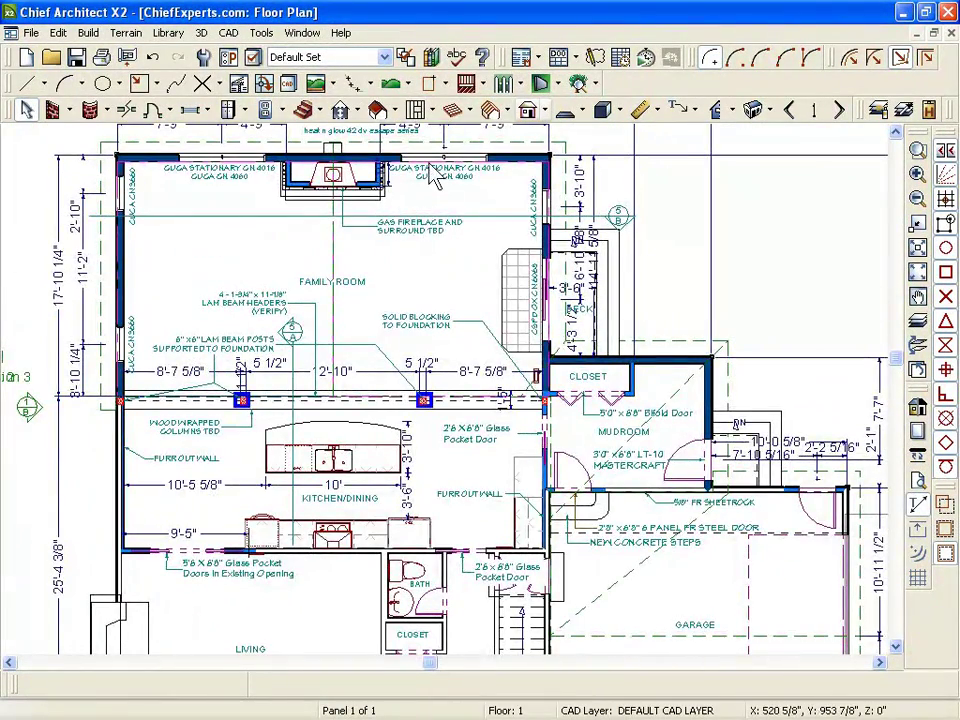
click(385, 58)
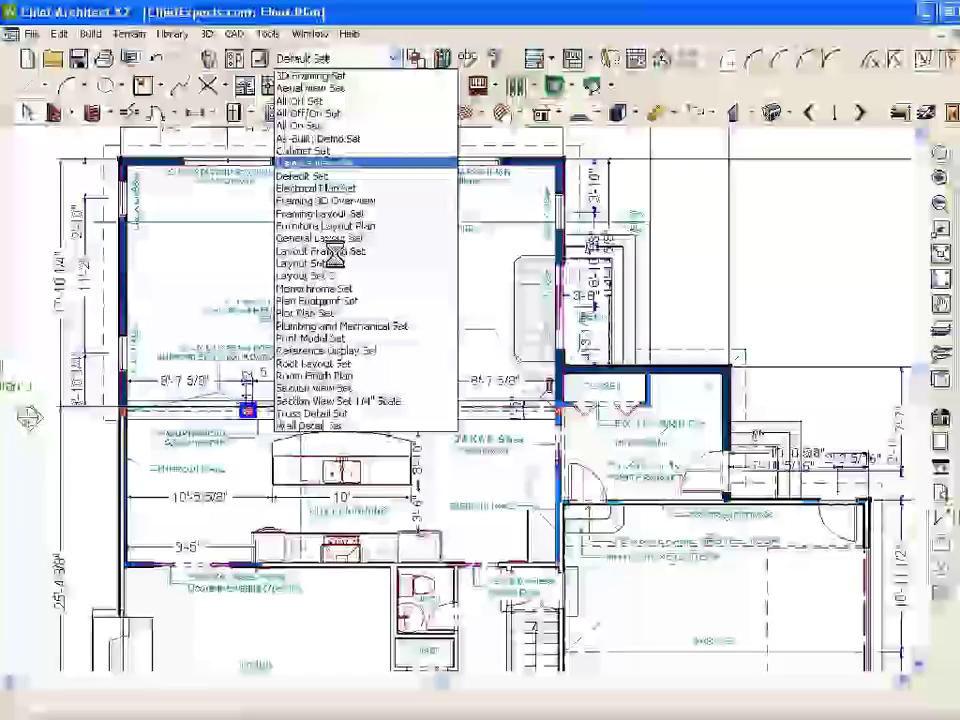
Step: Try the Camera View Set, then apply the Layout Framing Set to show floor joists over the walls
key(Return)
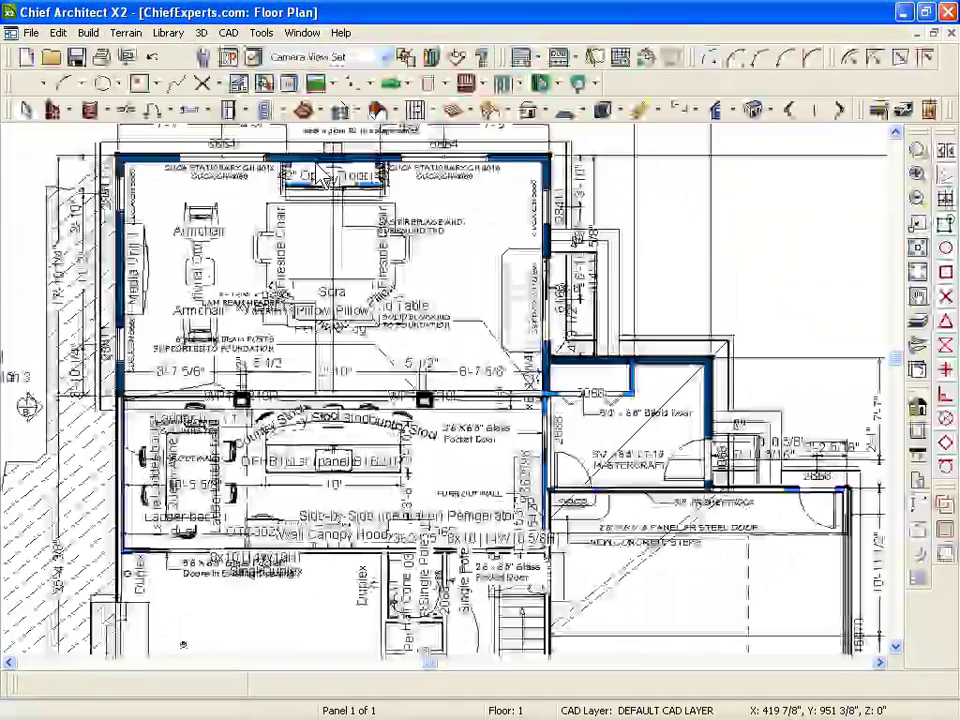
scroll(706, 232, down, 1)
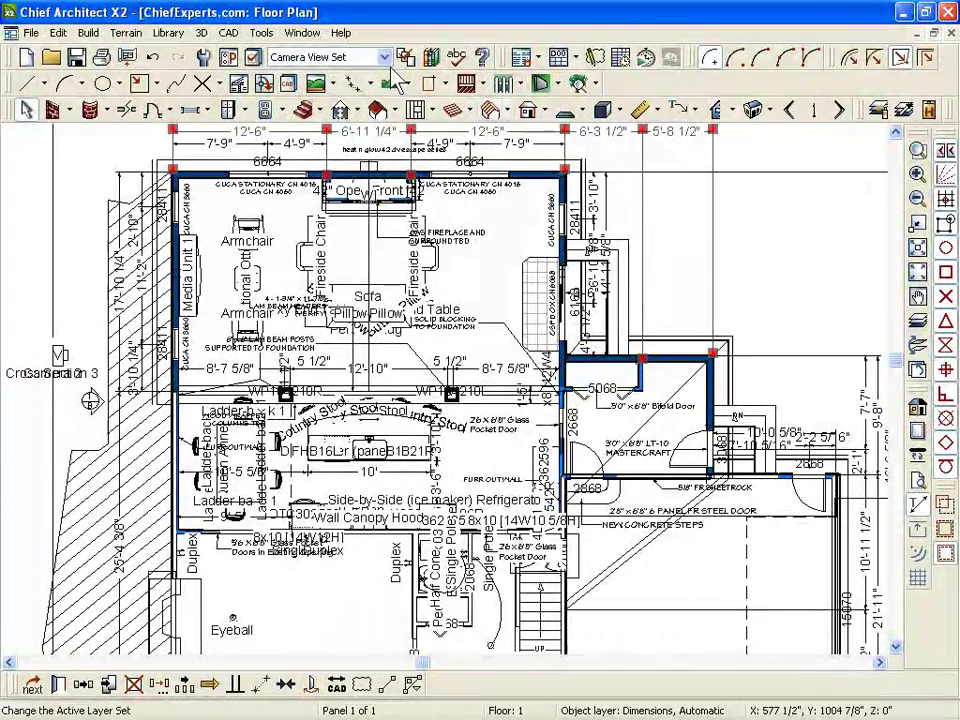
click(385, 58)
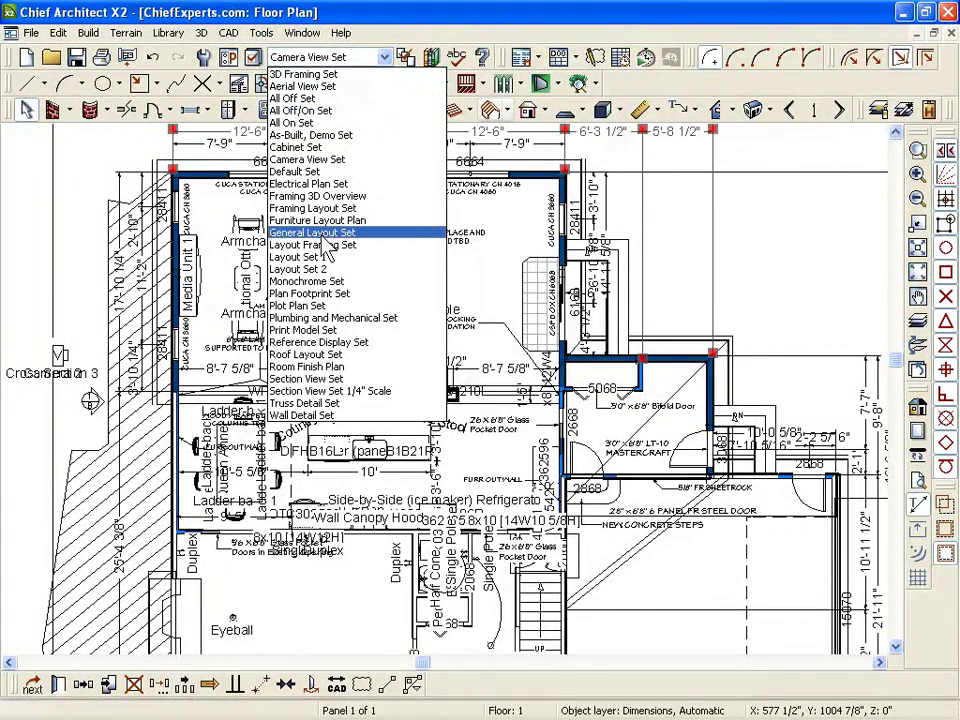
click(318, 171)
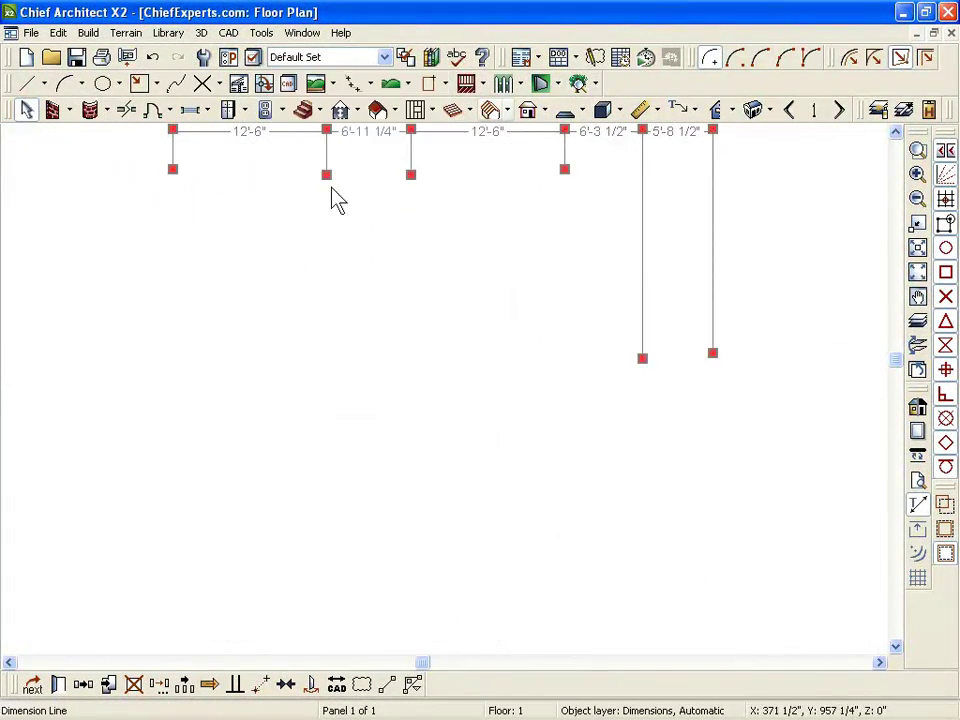
scroll(557, 316, down, 3)
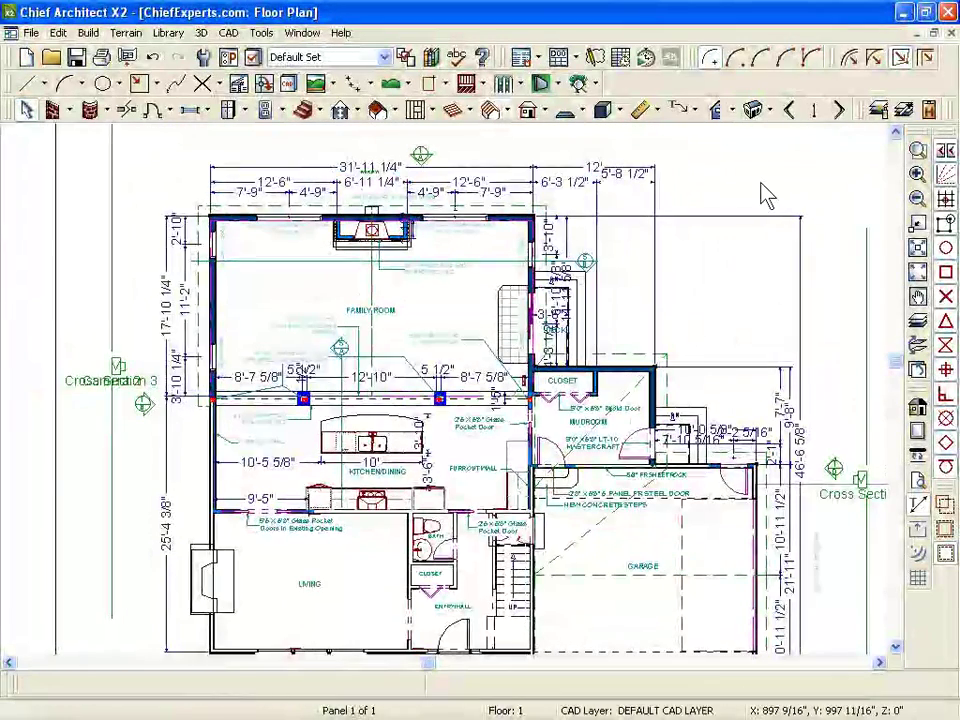
scroll(767, 195, up, 1)
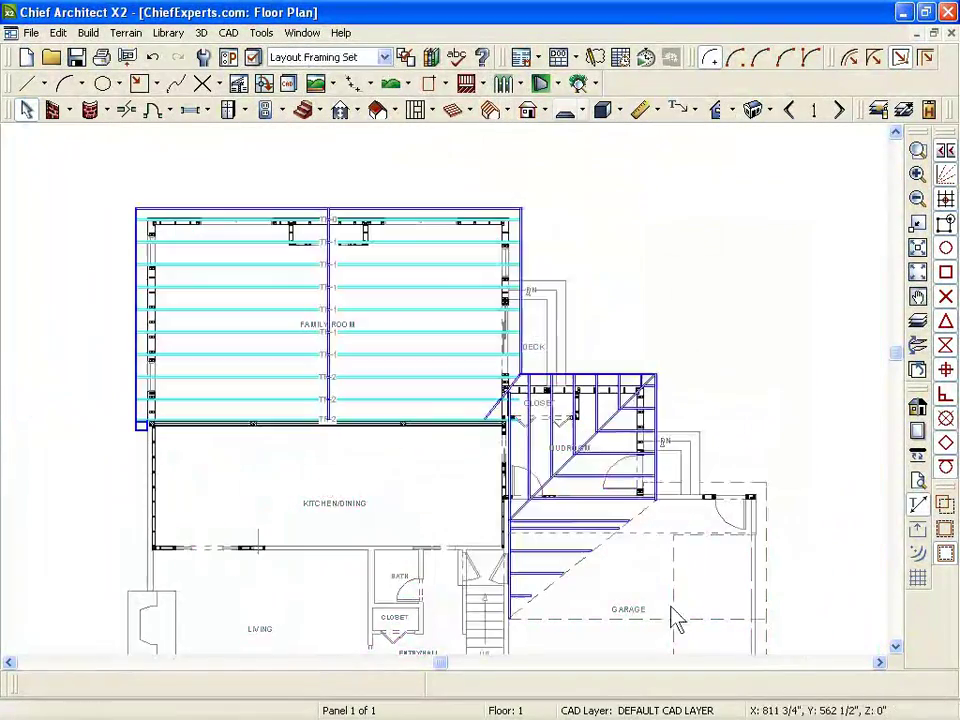
scroll(671, 624, up, 2)
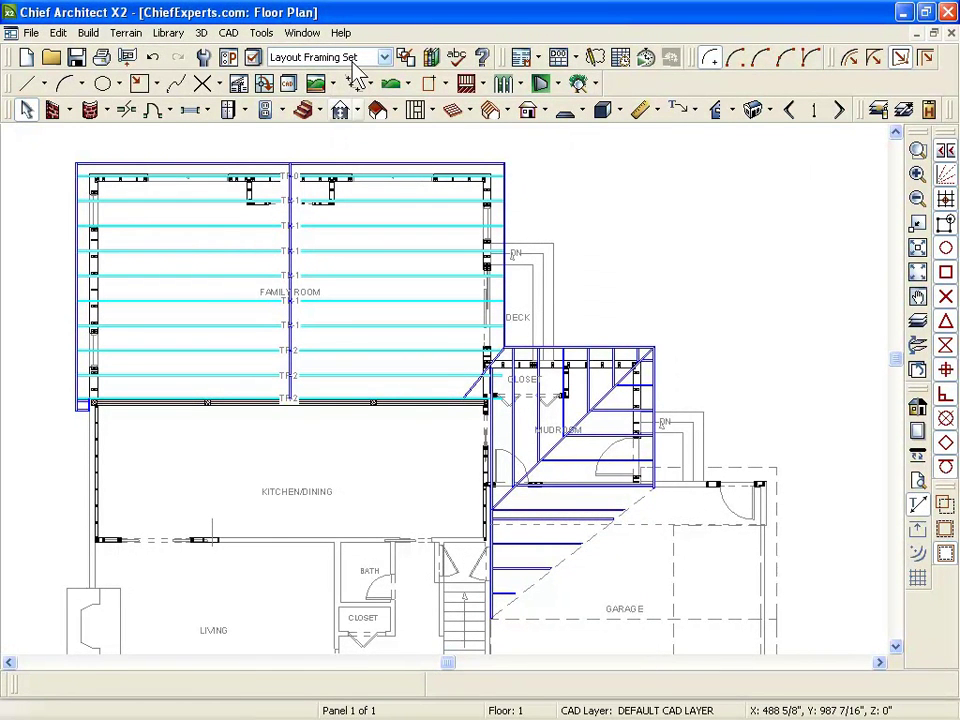
Step: Open Layer Display Options for the Layout Framing Set and reposition the dialog
click(258, 82)
drag(540, 80, 520, 39)
drag(664, 40, 681, 140)
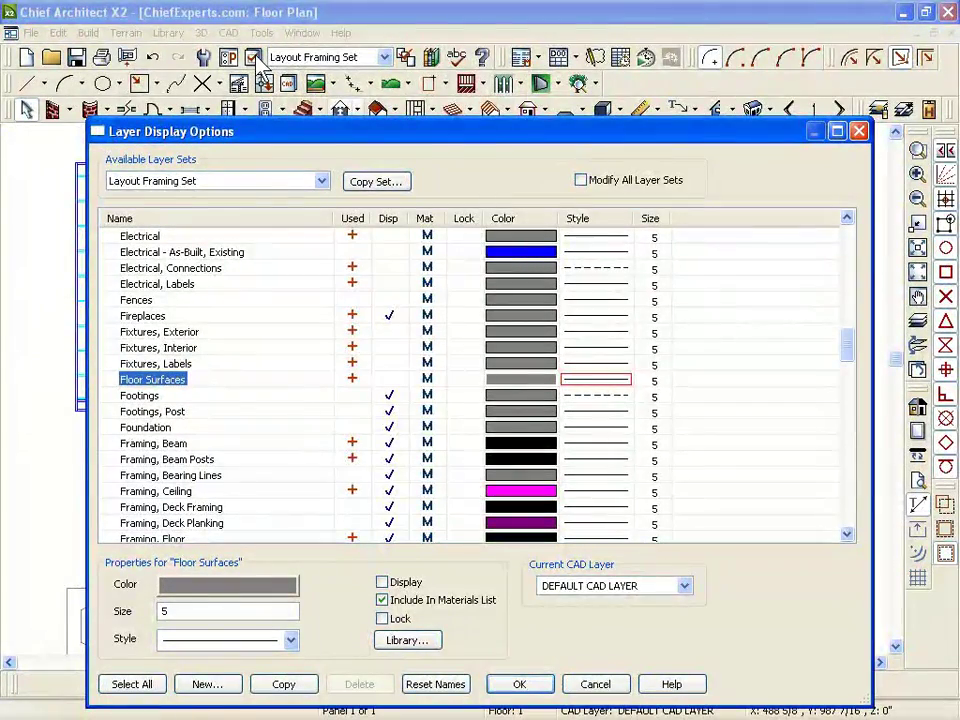
drag(355, 140, 344, 87)
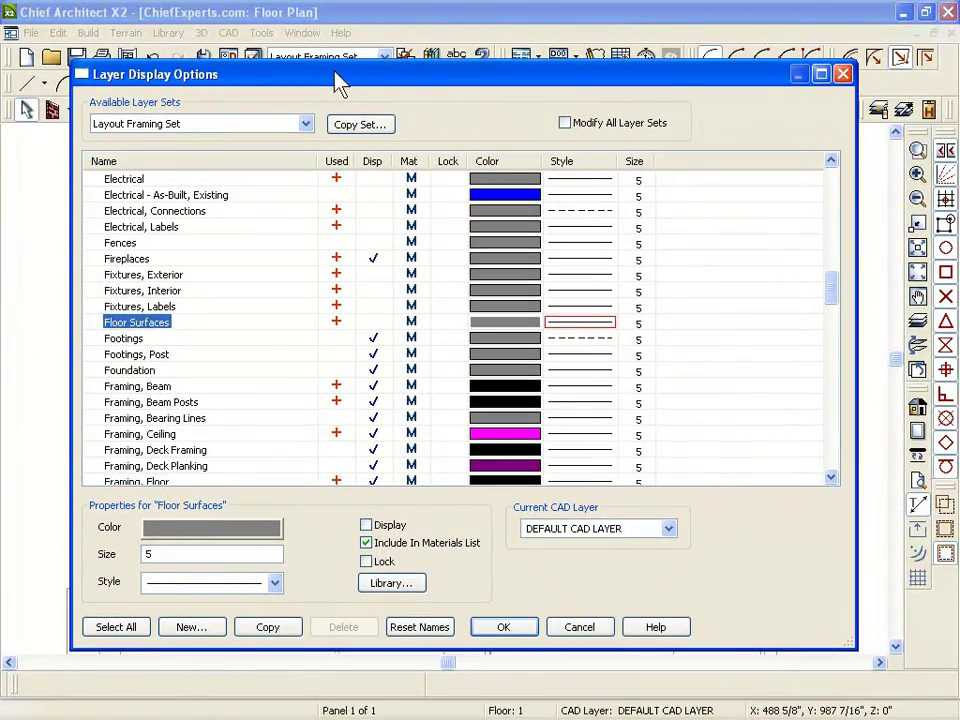
click(145, 295)
scroll(140, 300, up, 12)
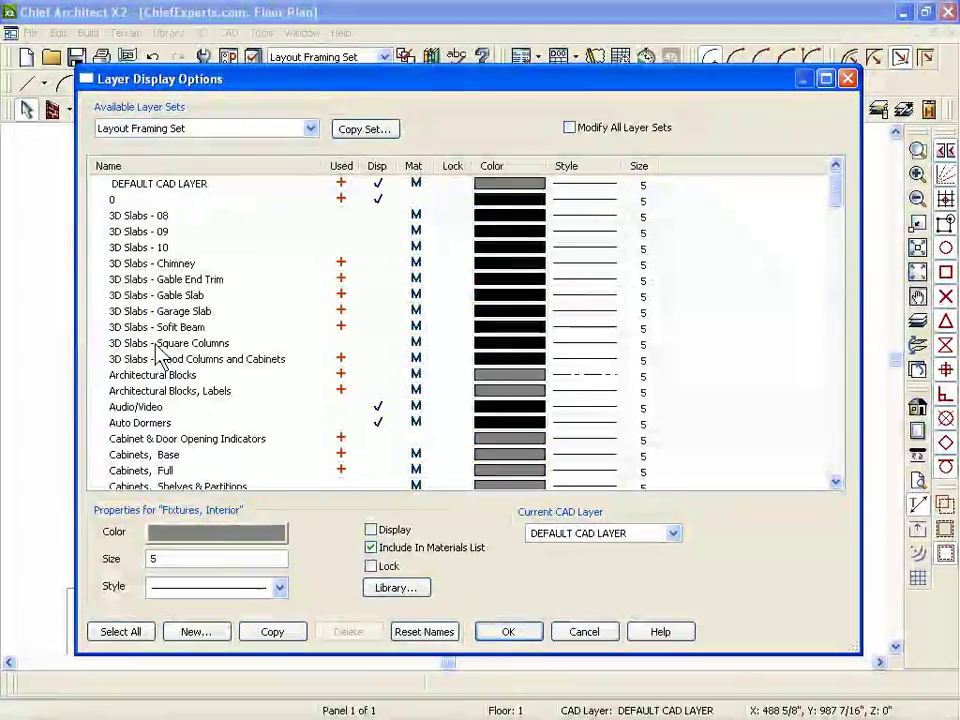
click(131, 233)
scroll(140, 280, down, 20)
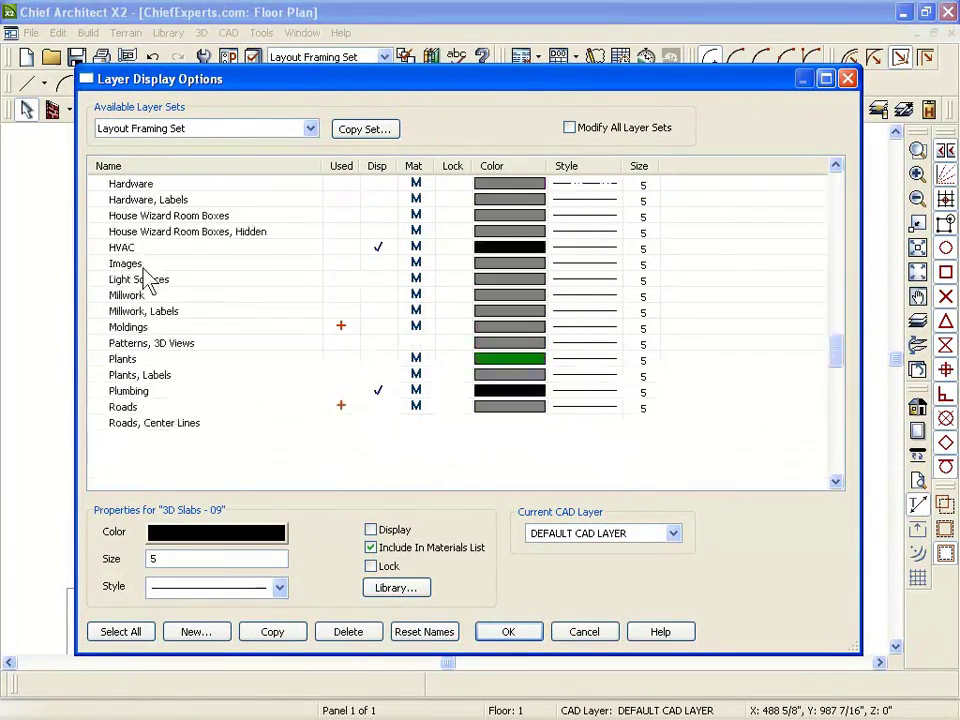
click(132, 314)
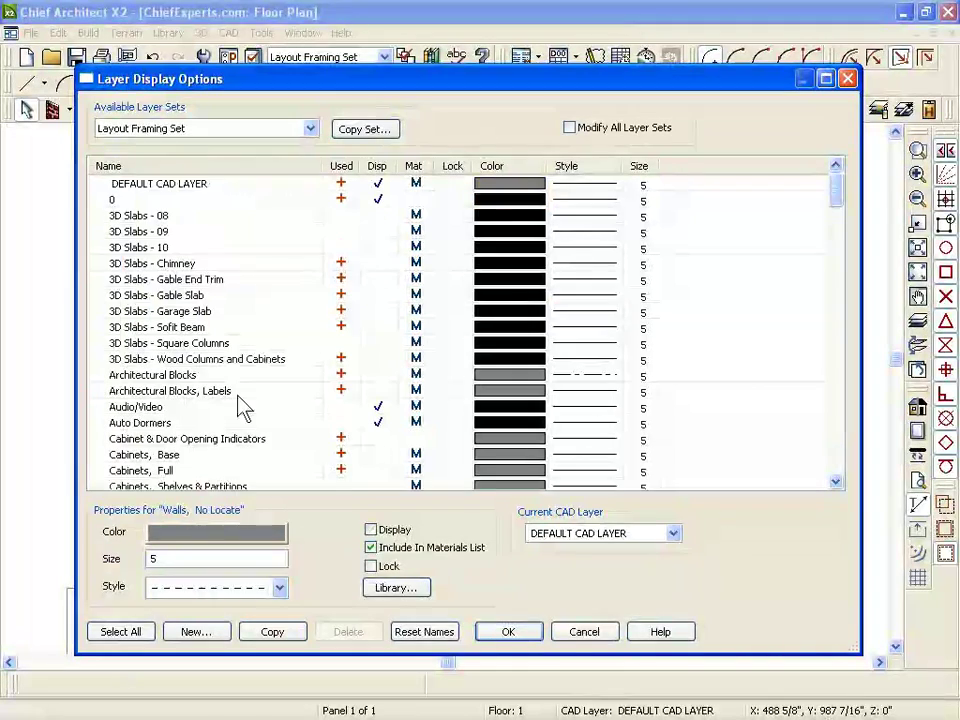
drag(213, 88, 251, 53)
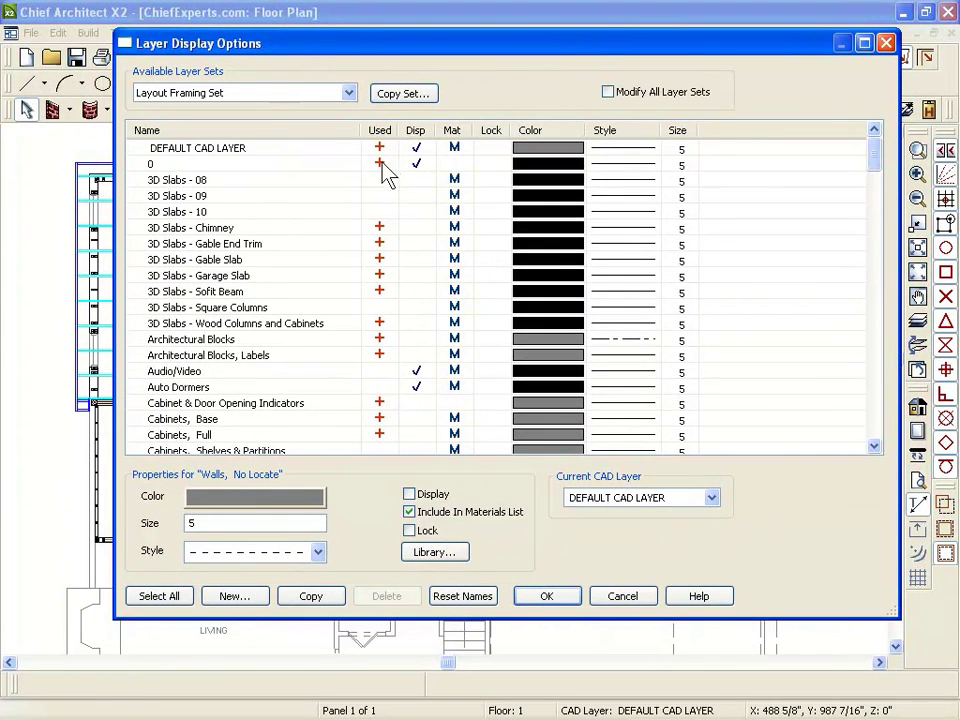
click(417, 370)
click(417, 386)
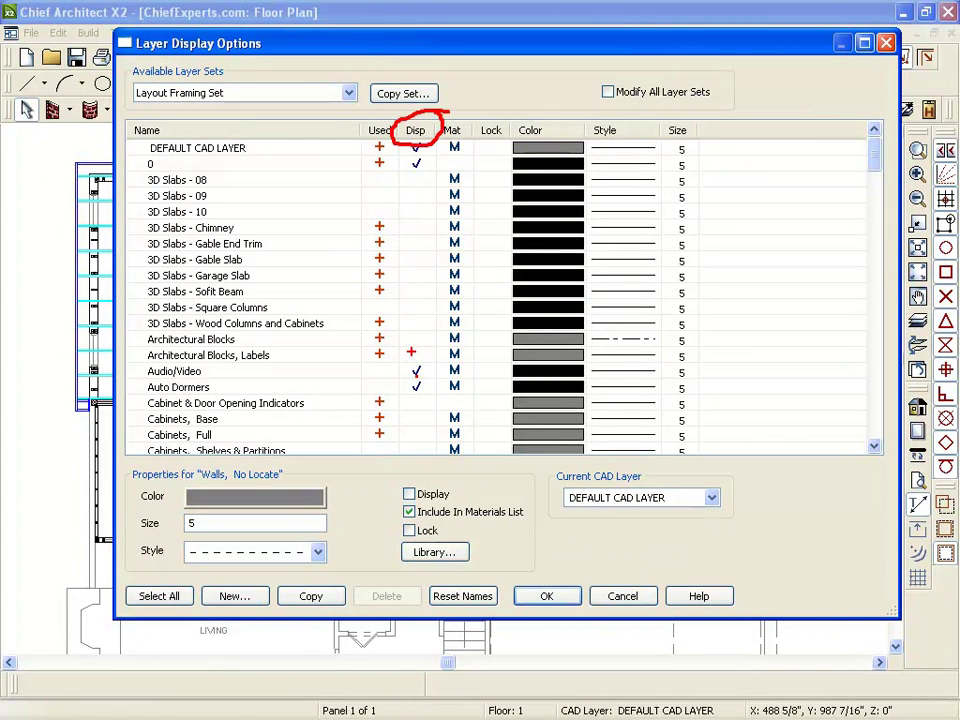
drag(160, 68, 107, 90)
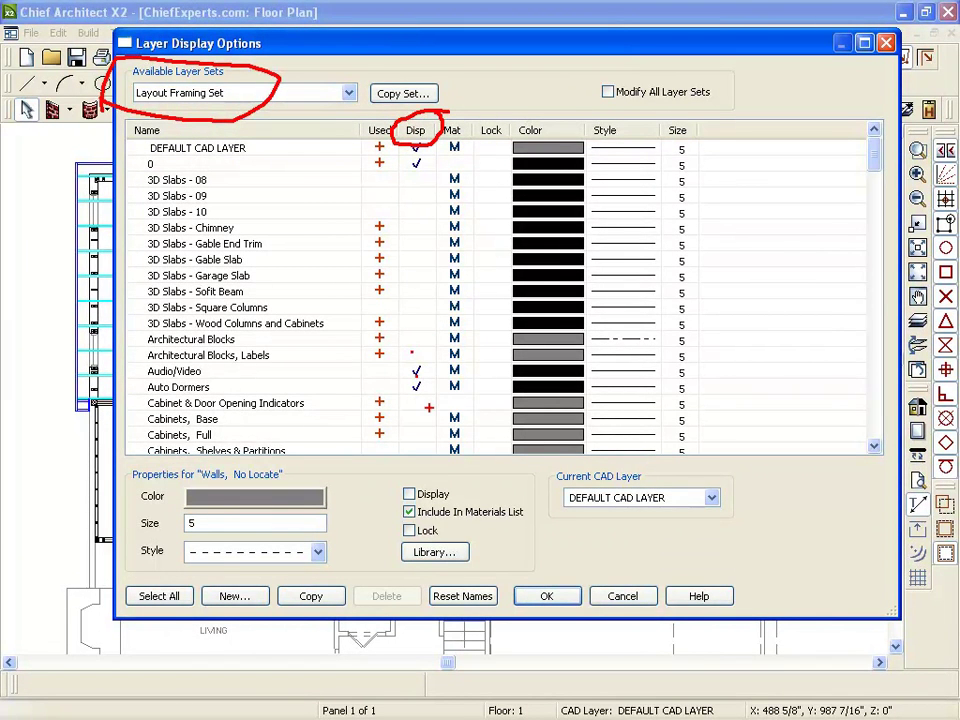
key(Escape)
scroll(415, 285, down, 13)
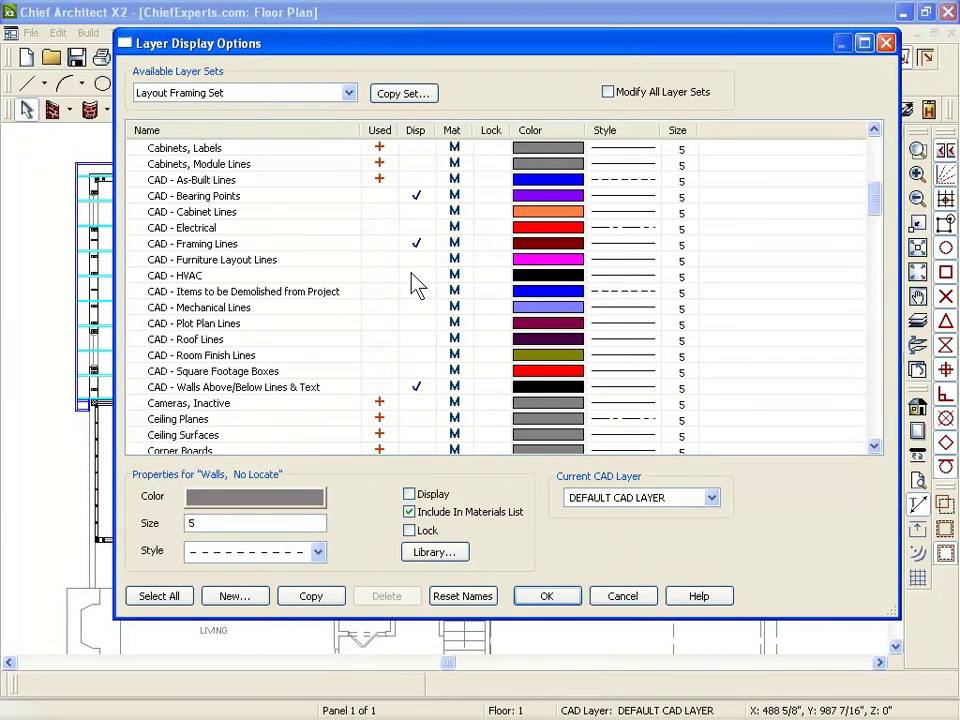
scroll(418, 285, up, 11)
scroll(414, 279, down, 16)
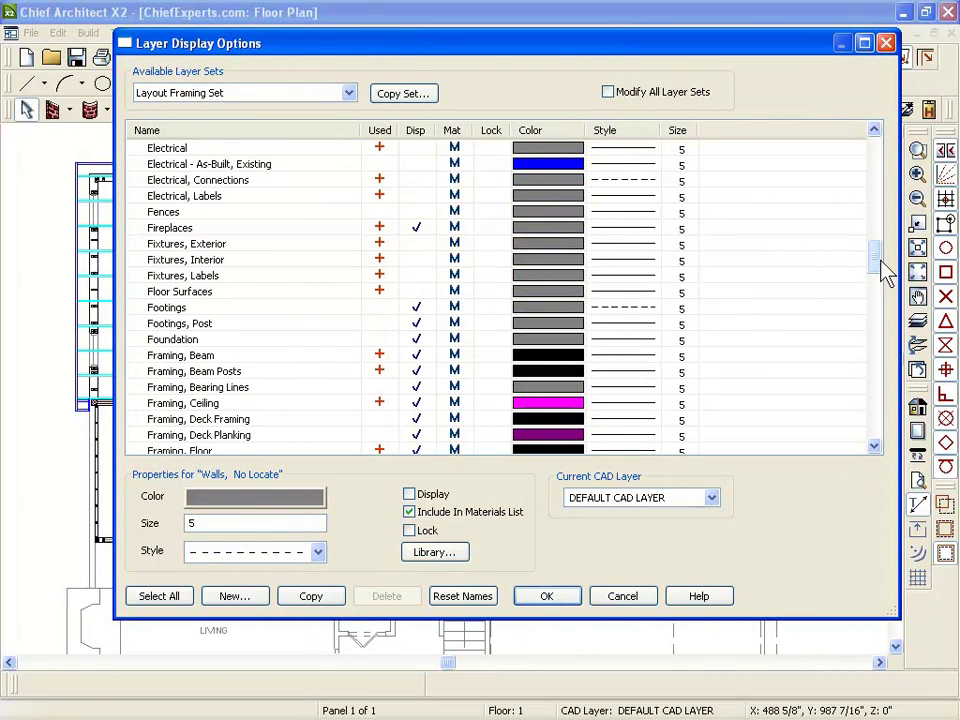
drag(878, 266, 878, 286)
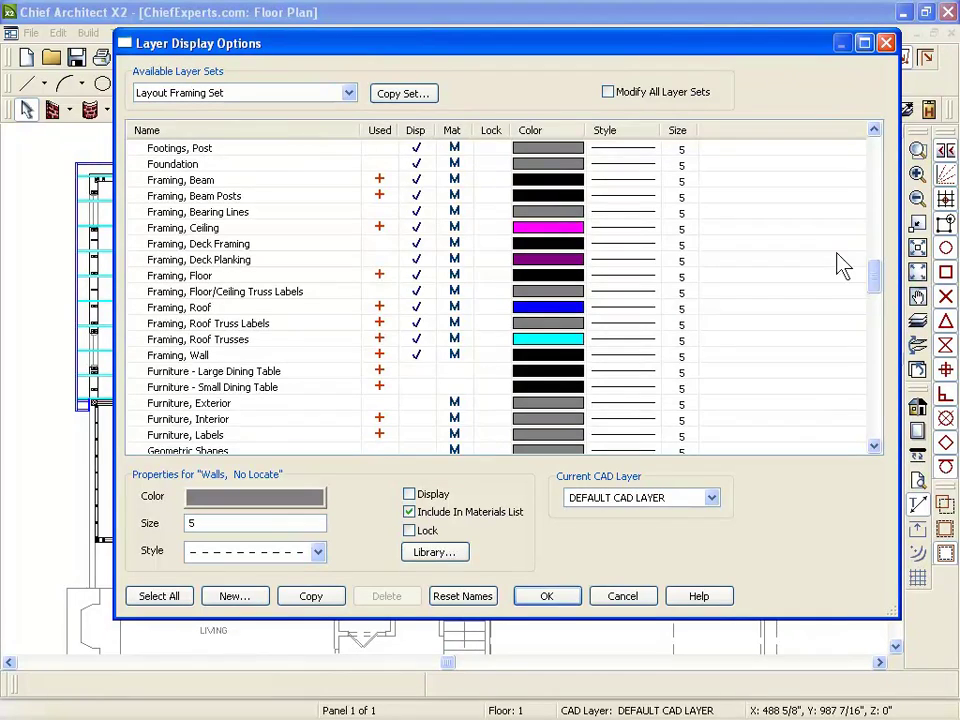
scroll(874, 279, up, 2)
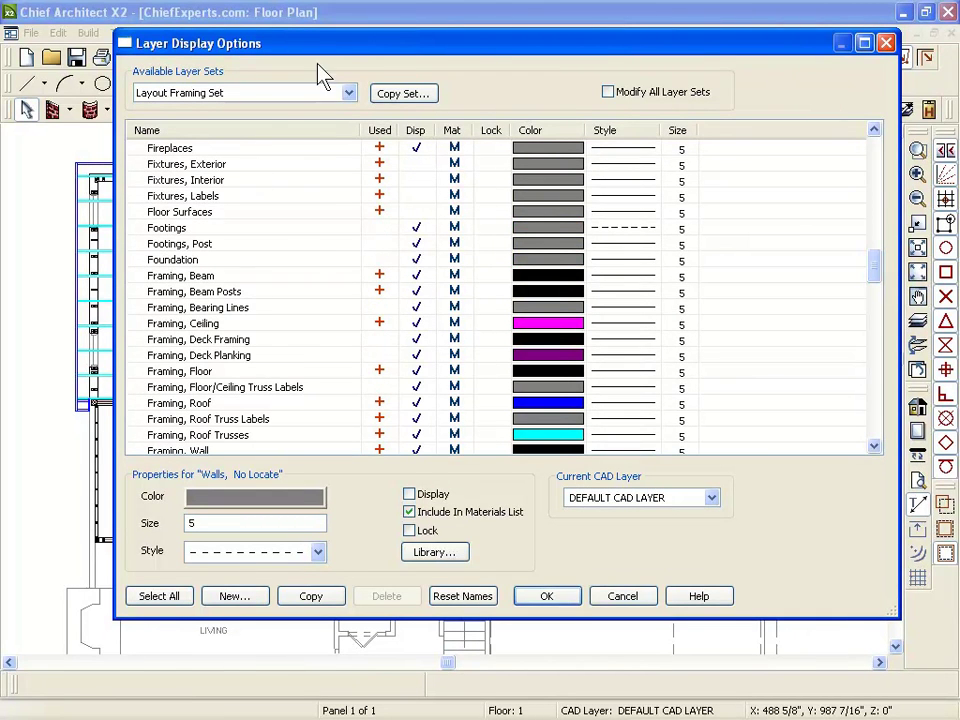
drag(409, 49, 375, 46)
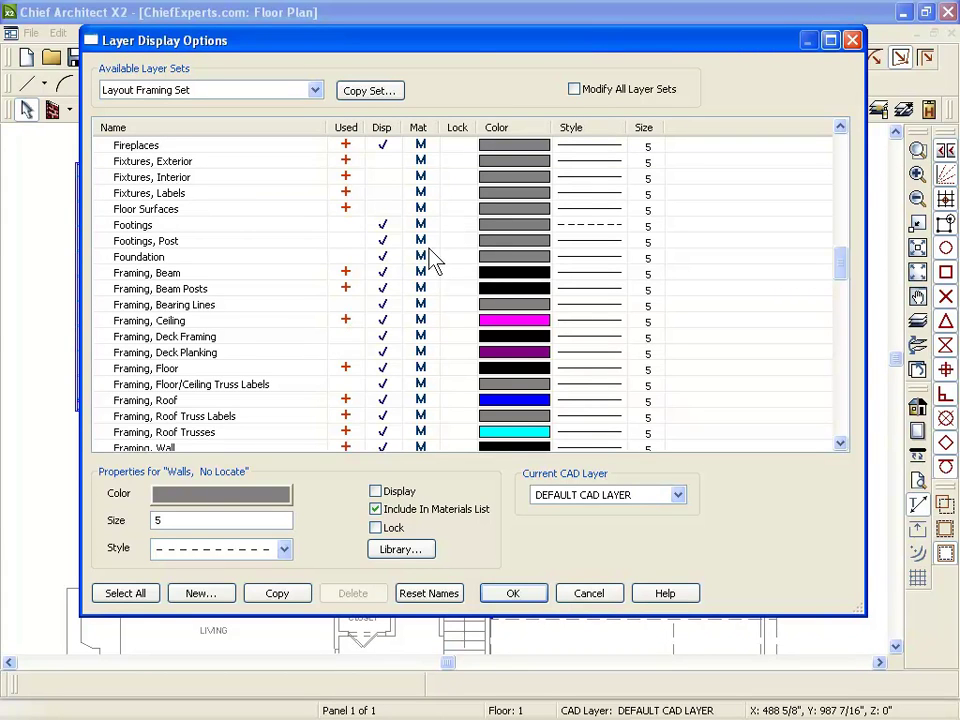
drag(460, 40, 441, 20)
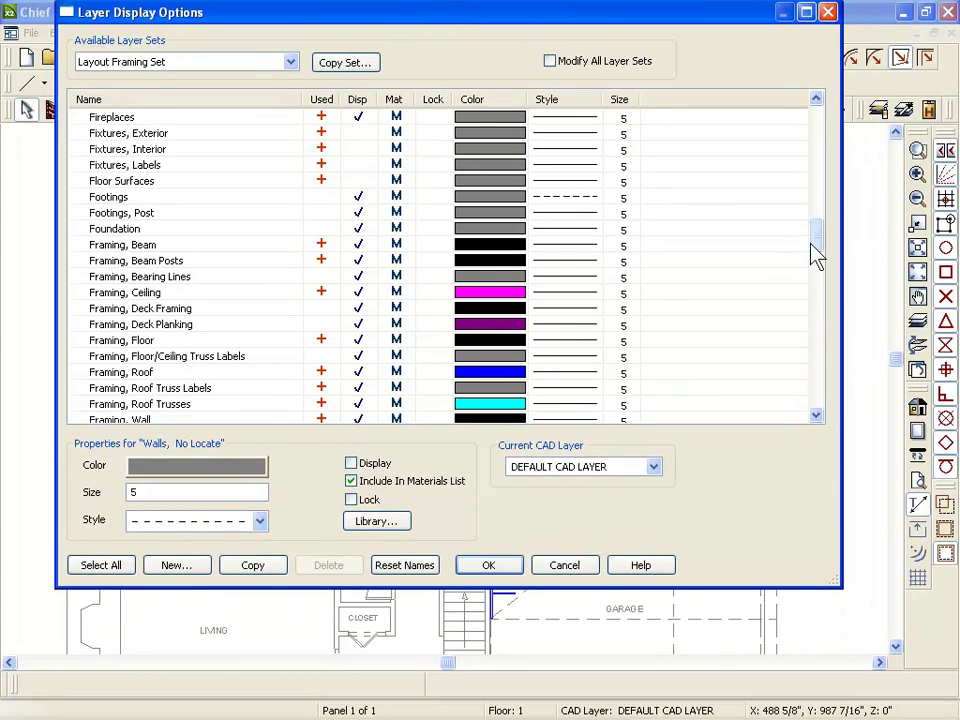
scroll(816, 261, down, 1)
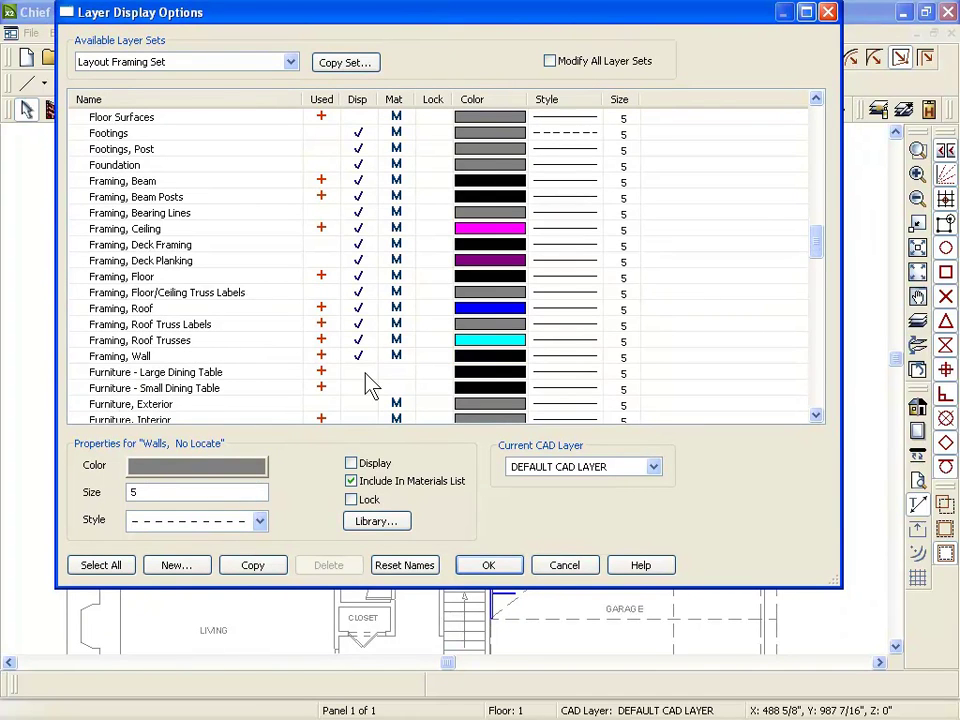
drag(815, 253, 829, 381)
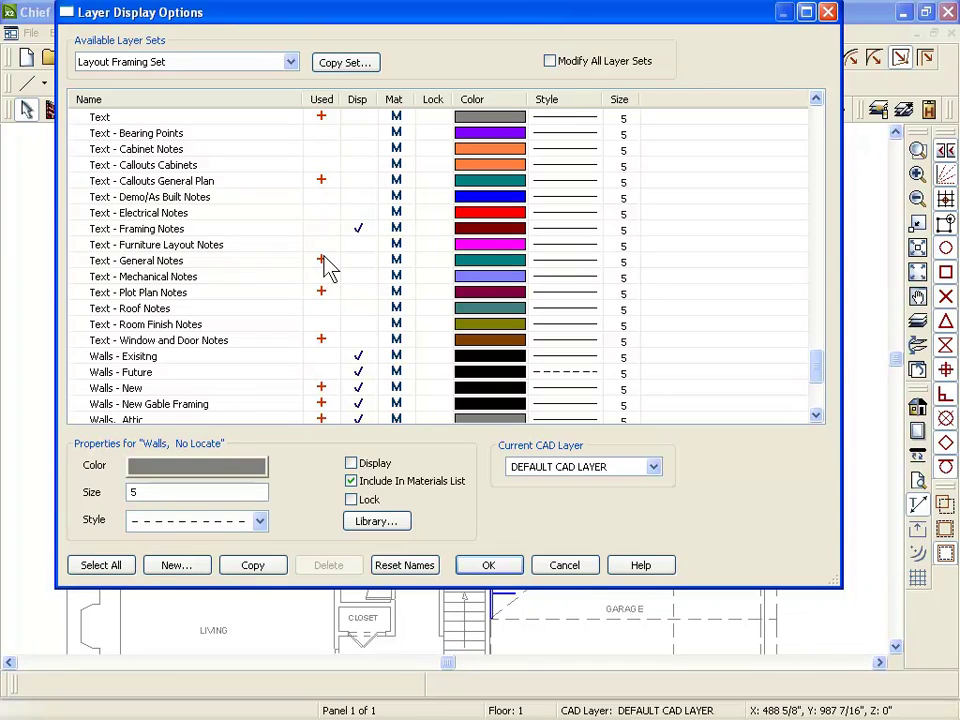
Step: Turn on display of Text - General Notes and Text - Window and Door Notes, then apply
click(358, 262)
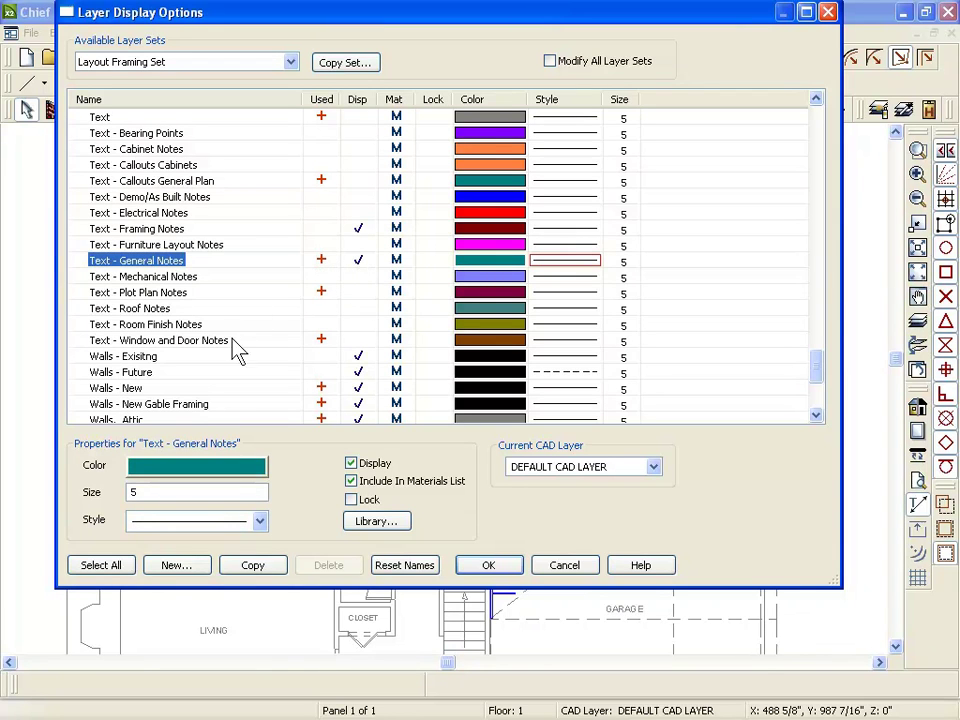
click(358, 341)
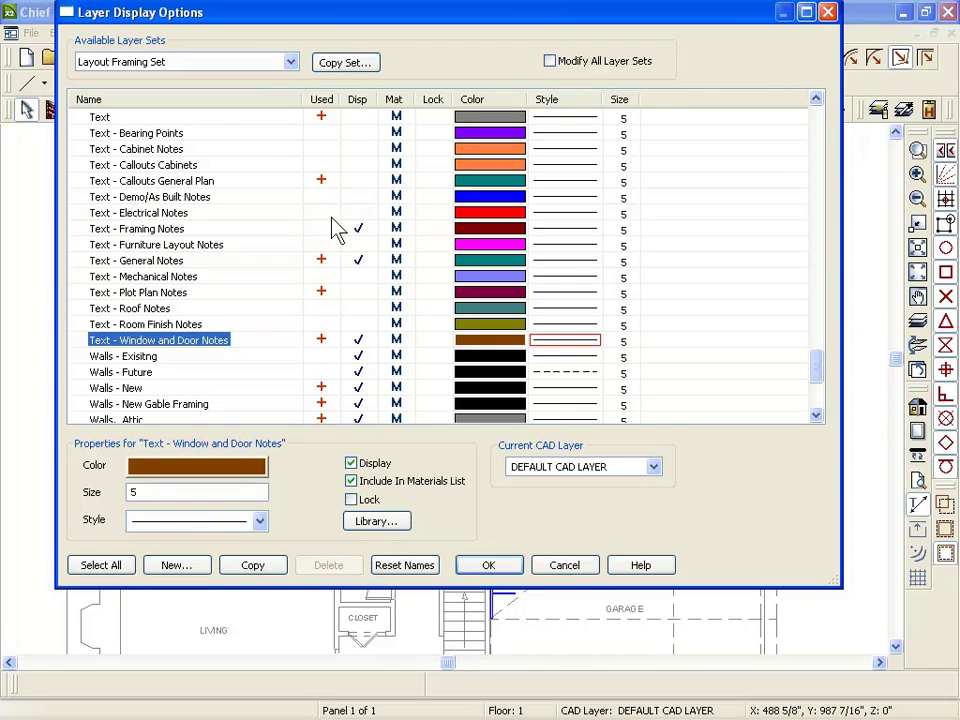
click(488, 565)
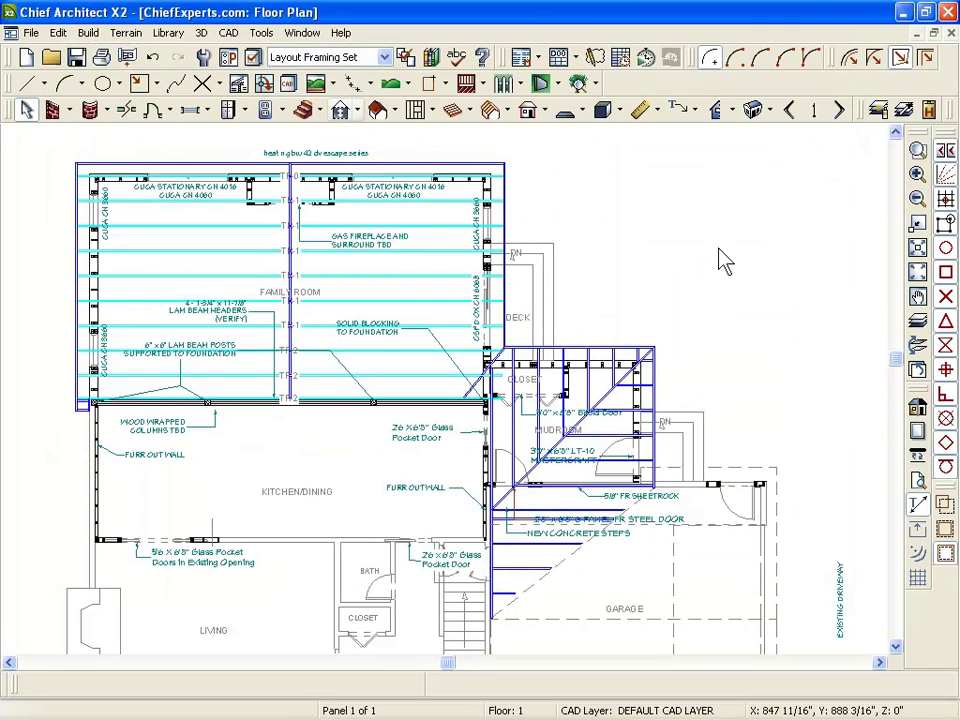
Step: Zoom around the plan, now showing framing and notes, then list the available layer sets
scroll(326, 298, up, 1)
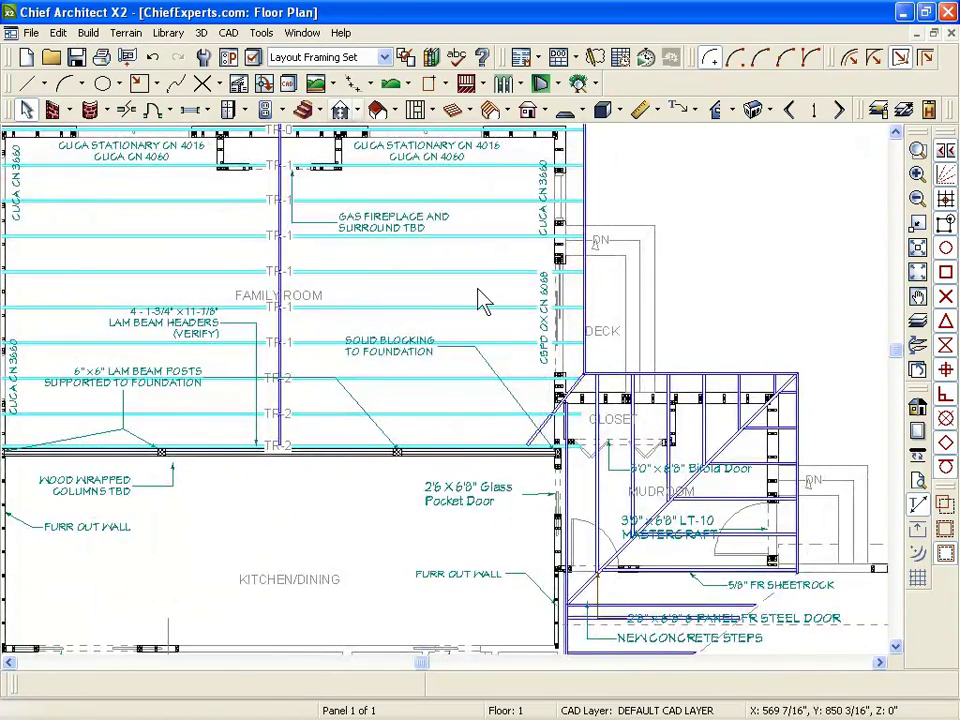
scroll(450, 302, down, 1)
scroll(311, 266, down, 1)
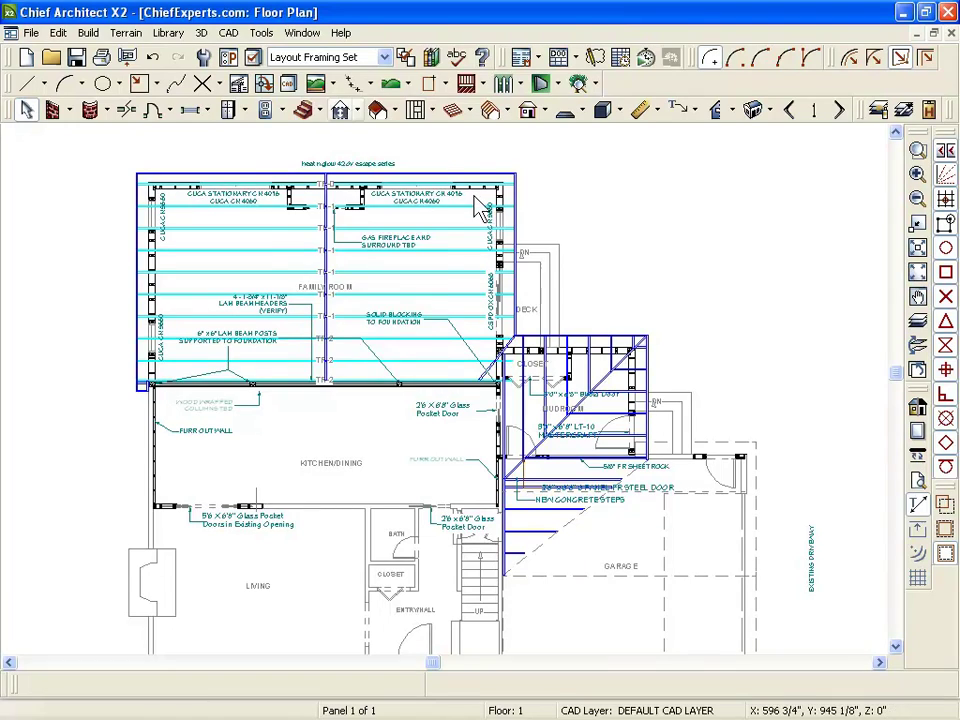
click(370, 57)
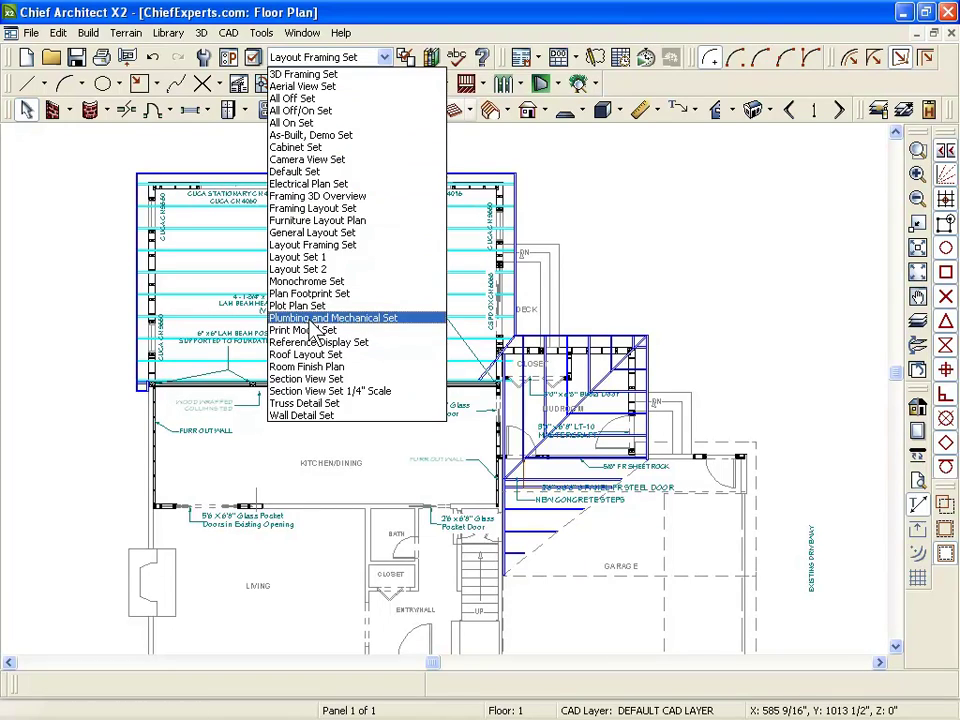
Step: Apply the All Off/On Set, check a top dimension line, then reapply the All Off/On Set
click(300, 111)
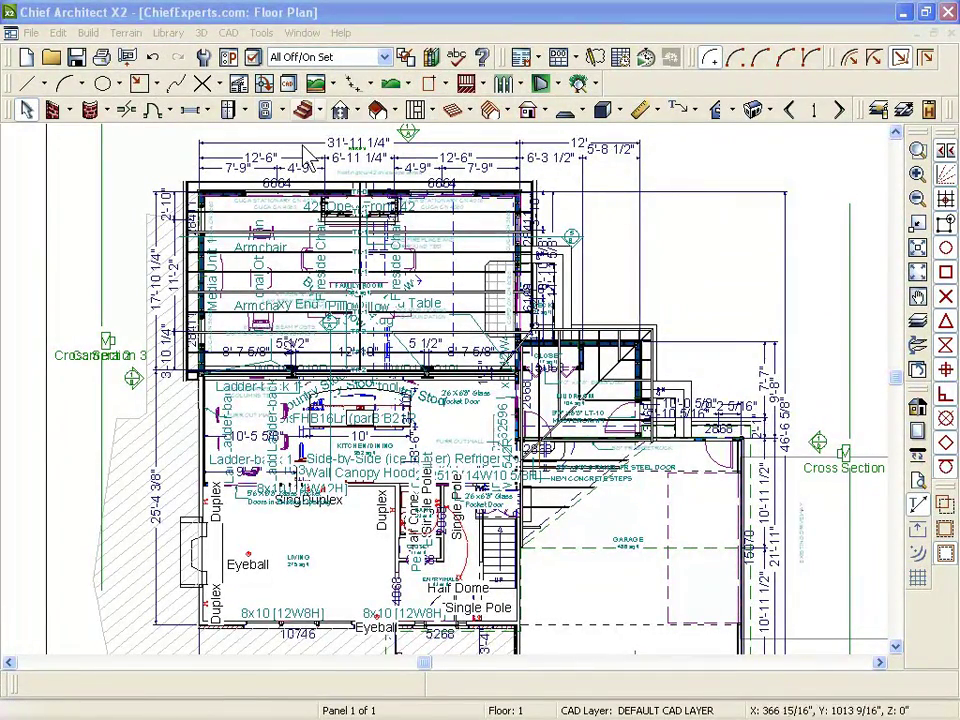
click(640, 203)
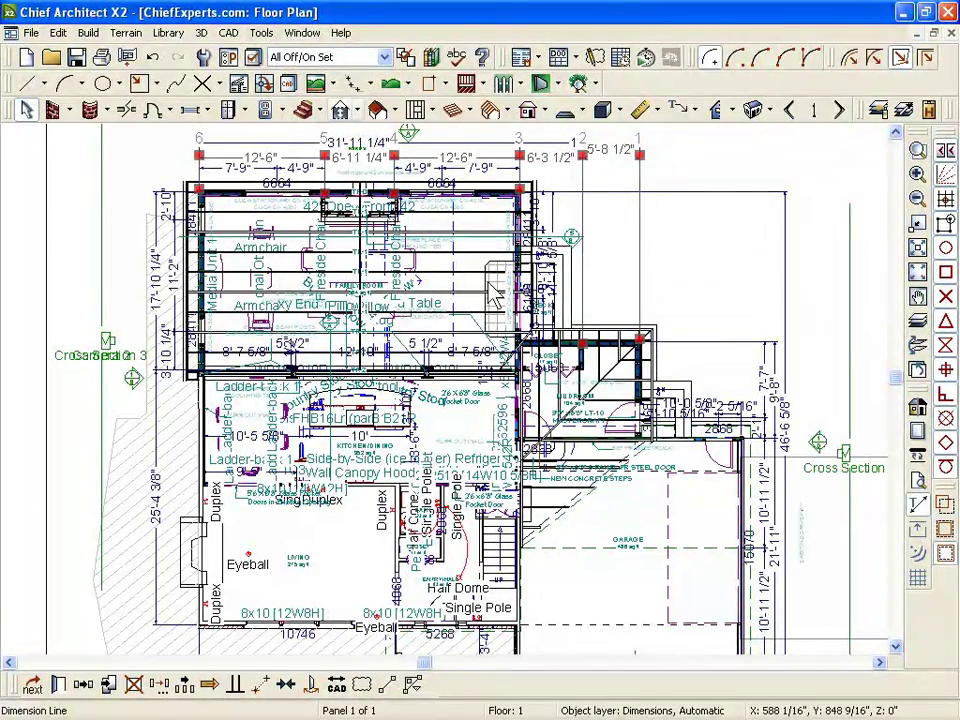
click(724, 258)
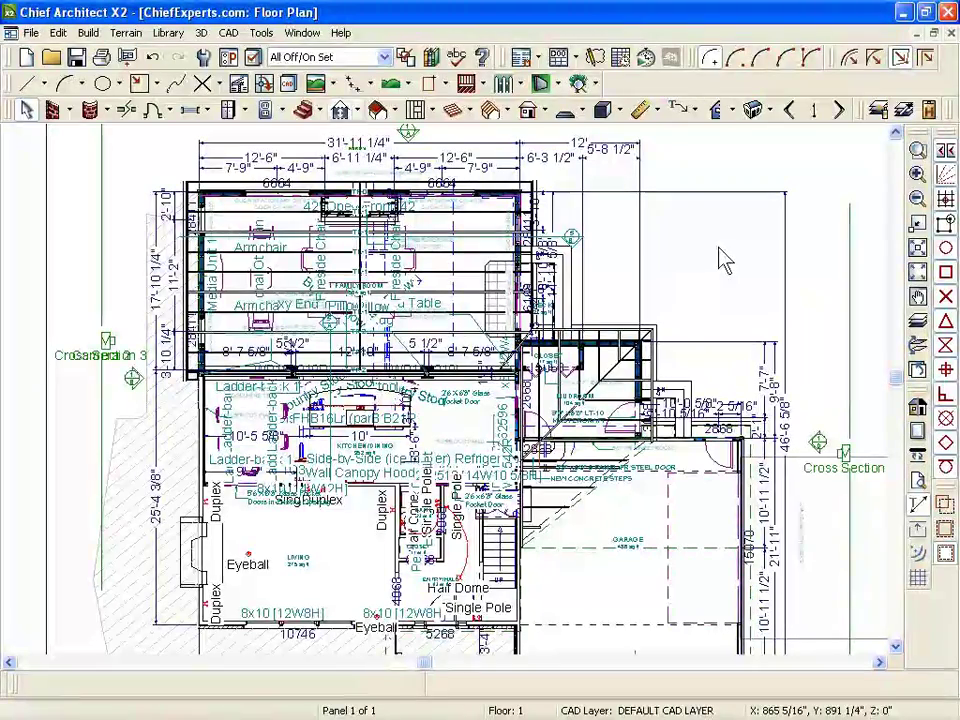
click(290, 57)
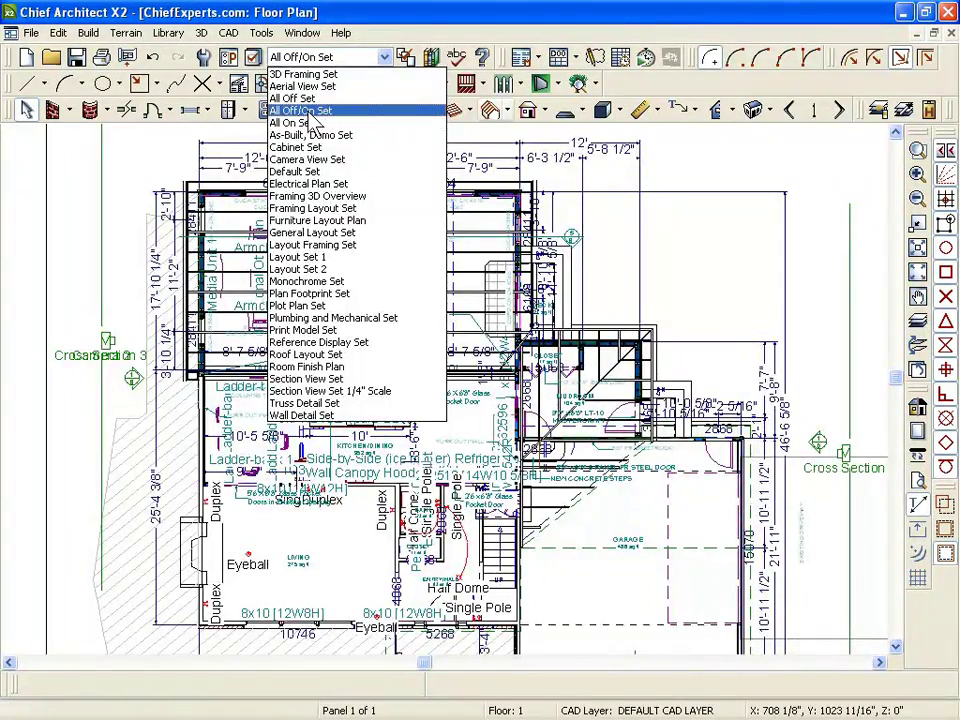
click(311, 122)
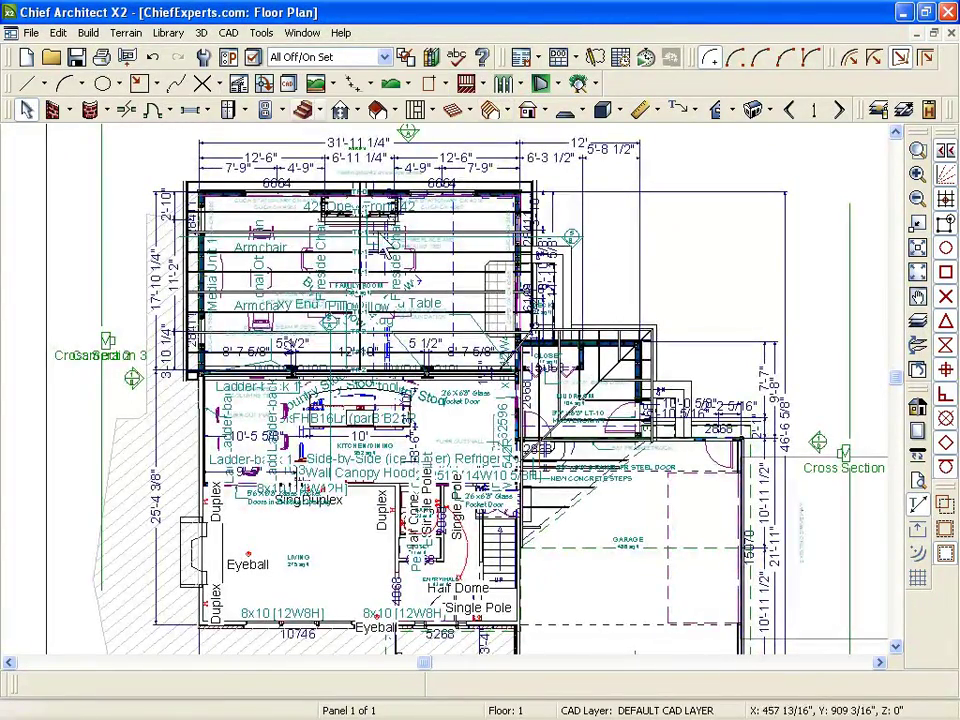
click(252, 57)
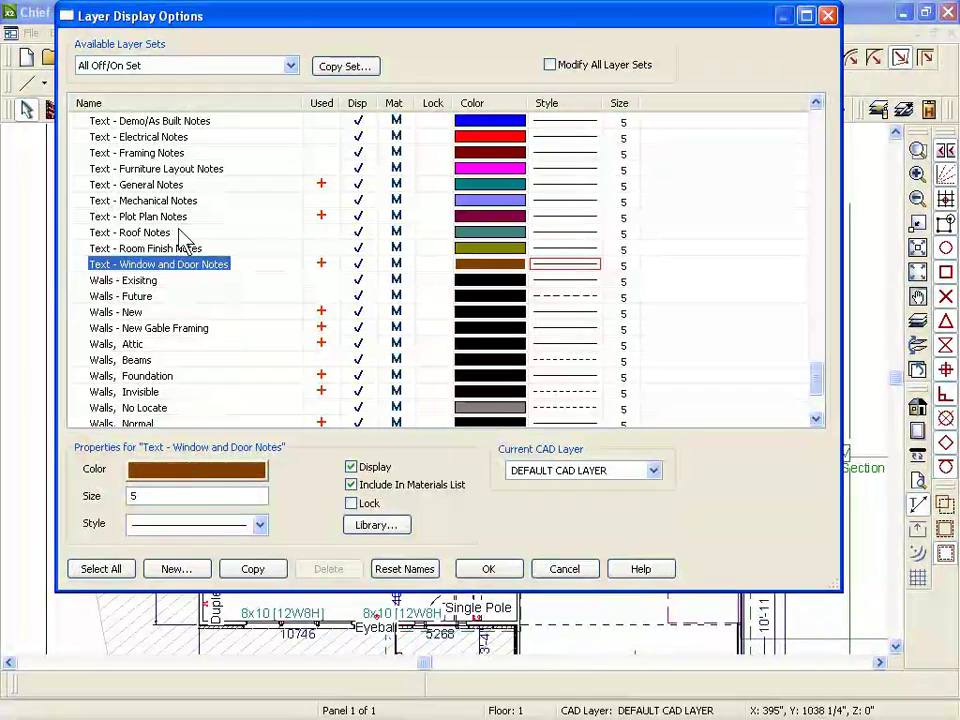
drag(311, 19, 326, 71)
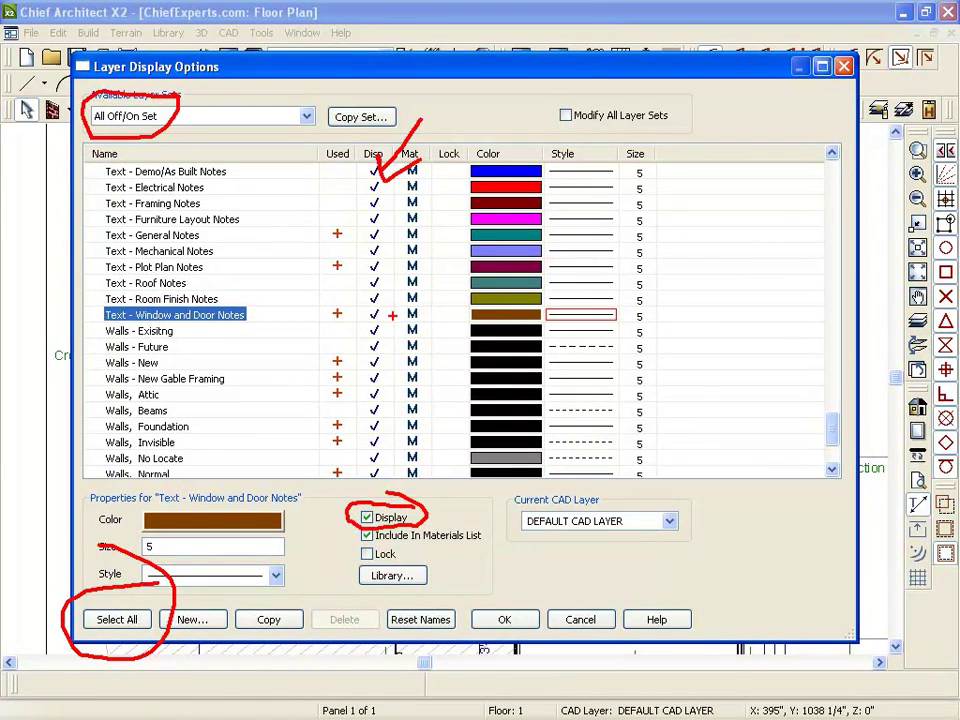
click(117, 620)
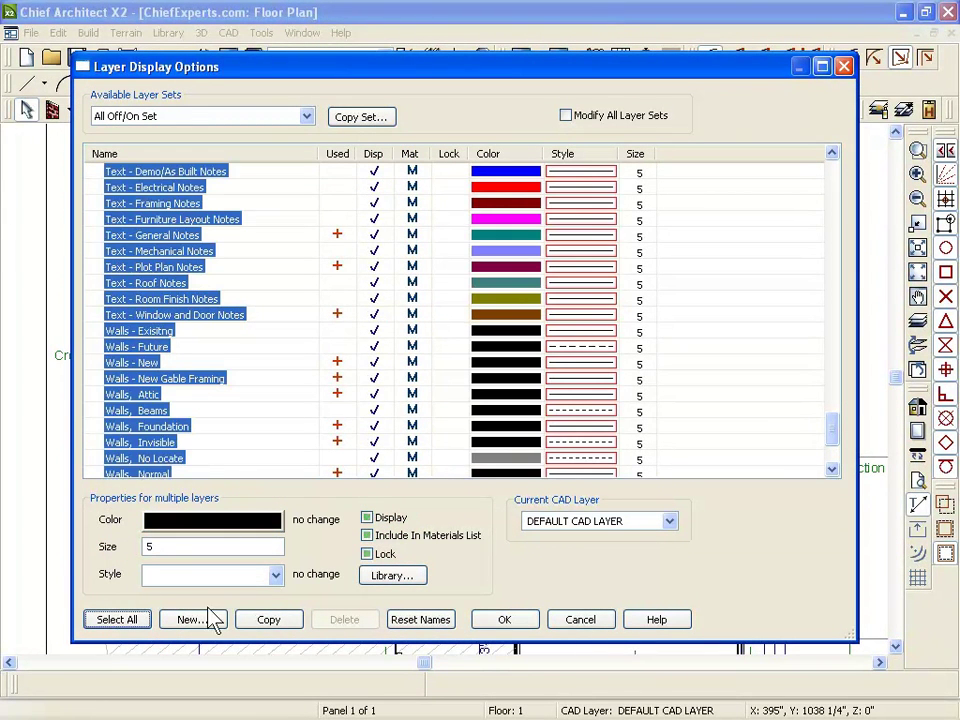
click(380, 519)
click(380, 519)
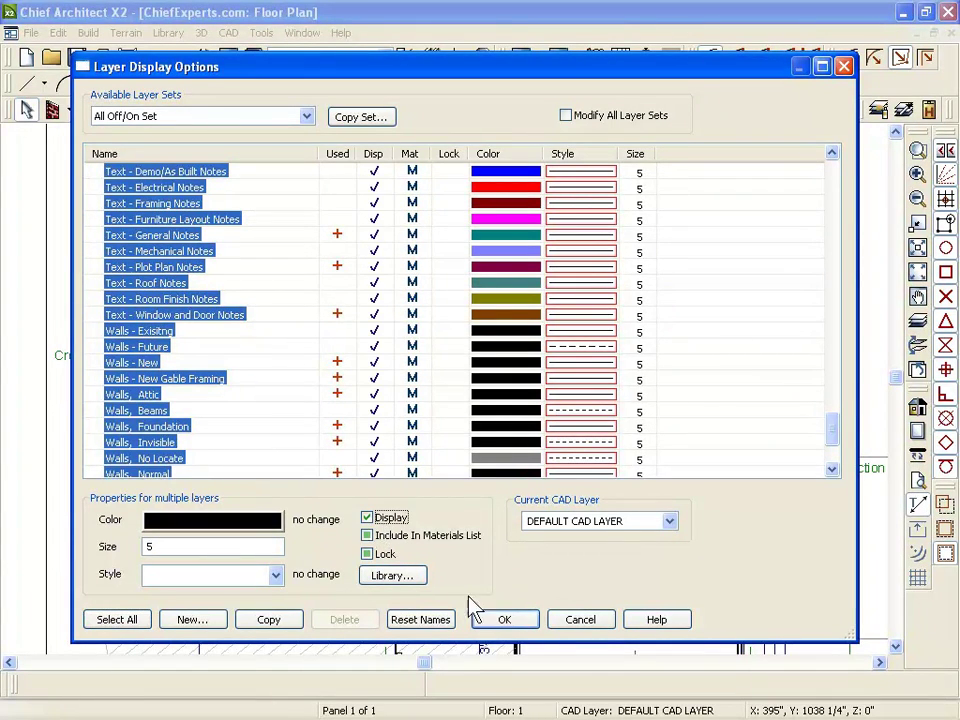
click(505, 620)
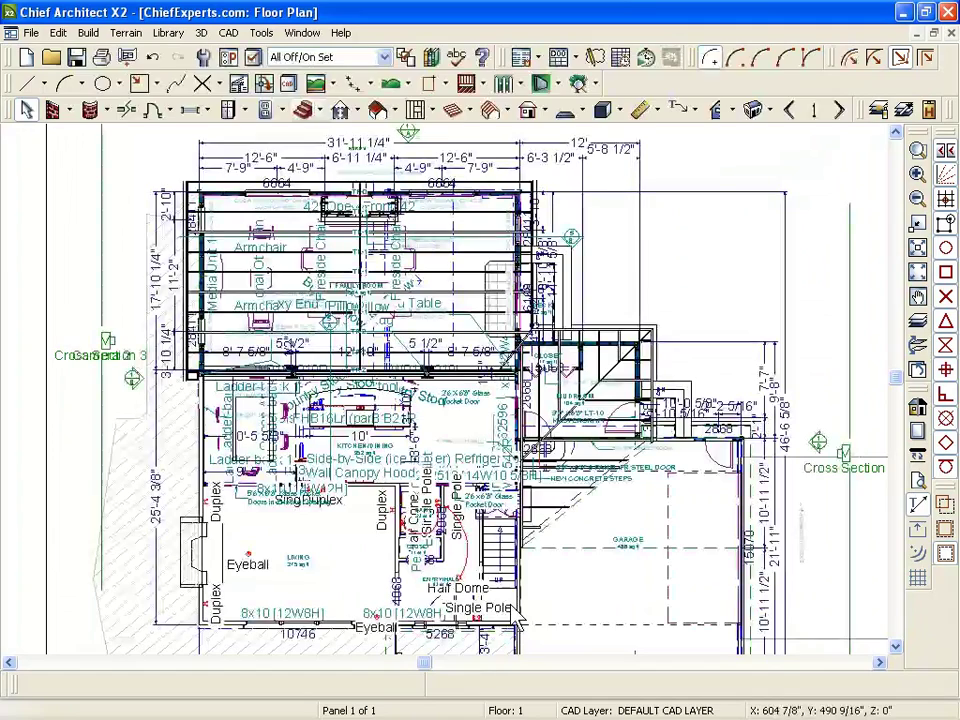
scroll(448, 258, up, 3)
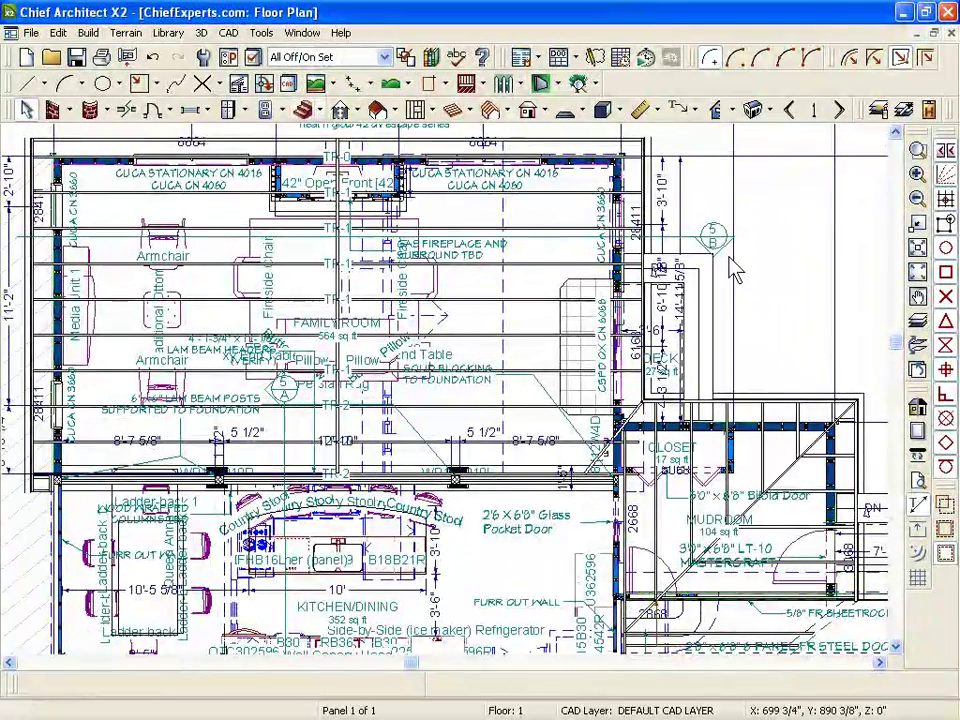
scroll(735, 270, down, 2)
scroll(732, 268, up, 2)
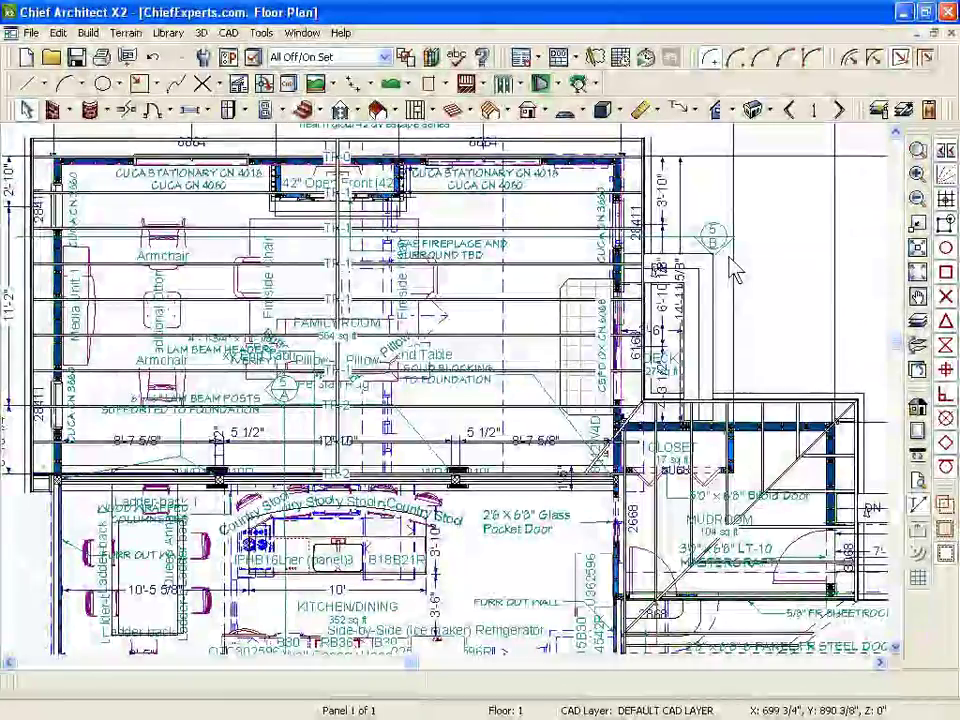
scroll(722, 203, down, 2)
scroll(462, 447, up, 3)
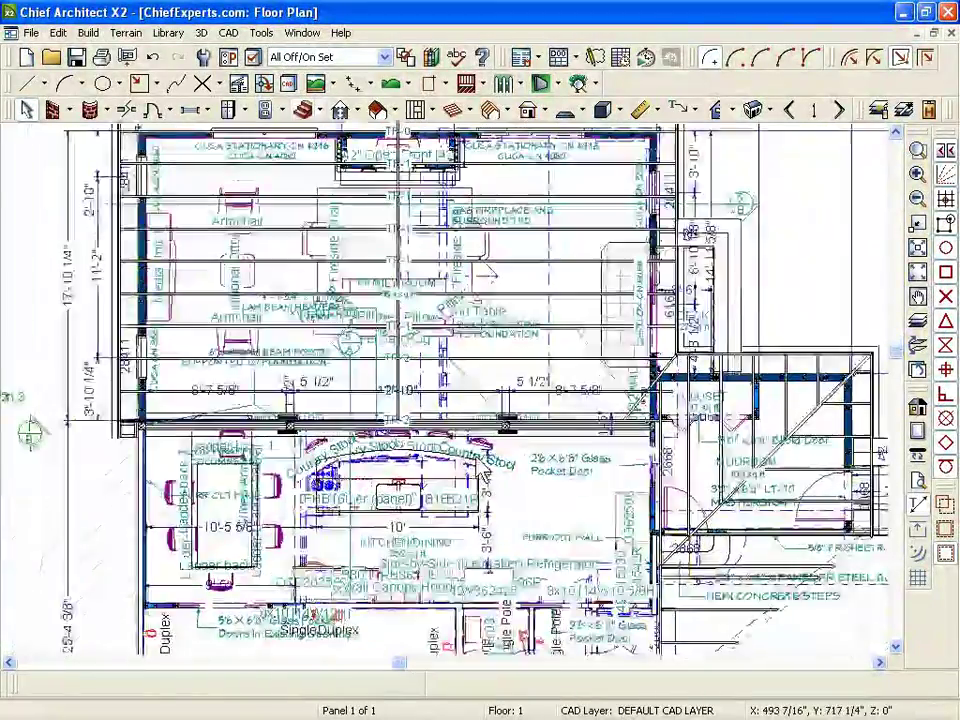
scroll(462, 447, down, 2)
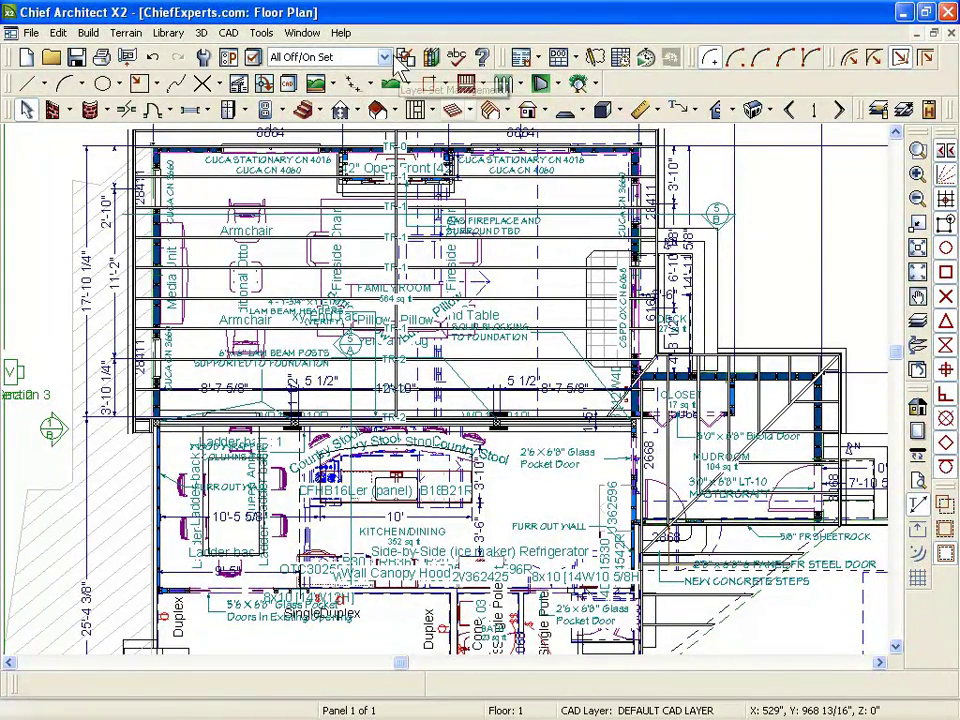
Step: In Layer Display Options, hide every layer of the All Off/On Set
click(255, 57)
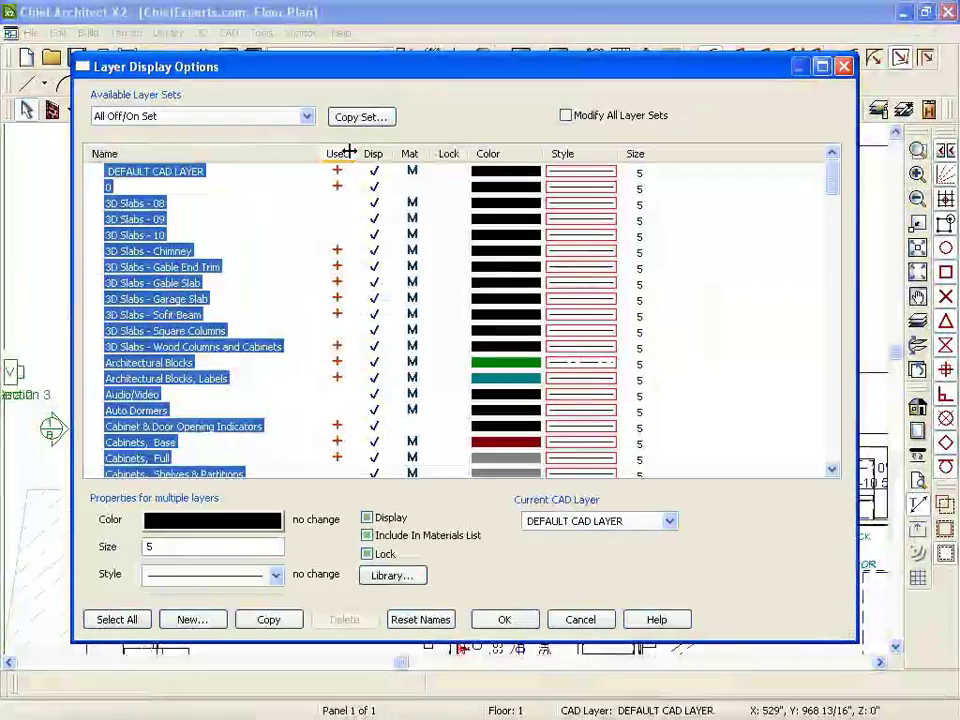
click(128, 285)
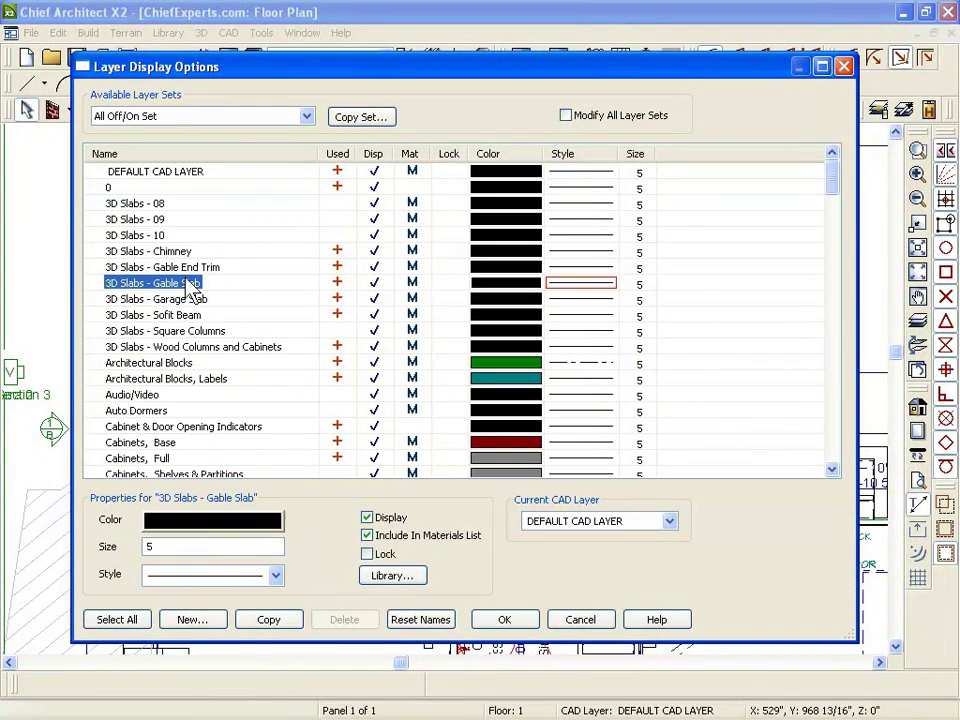
click(117, 620)
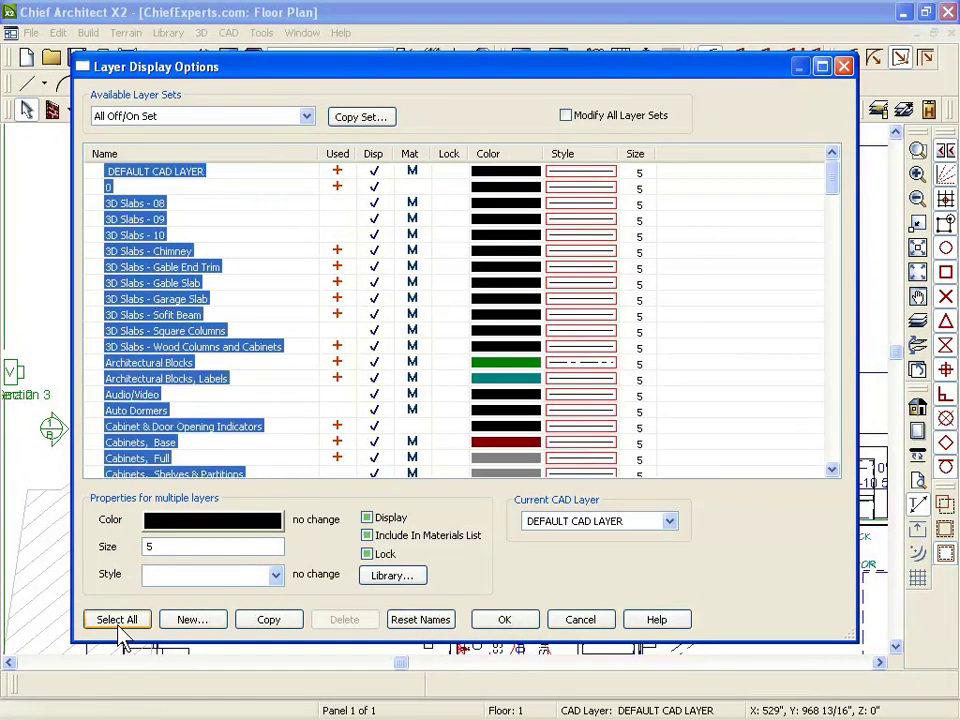
click(367, 517)
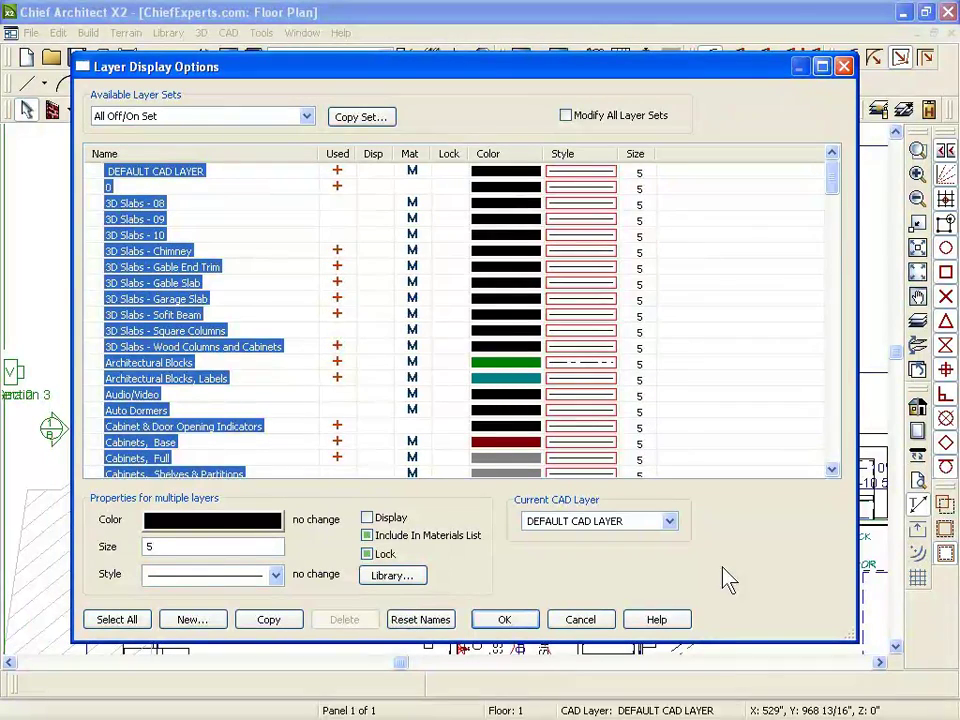
Step: Show the Framing layers: Beam, Ceiling, Floor, Truss Labels, Roof, Roof Trusses, Wall
click(211, 380)
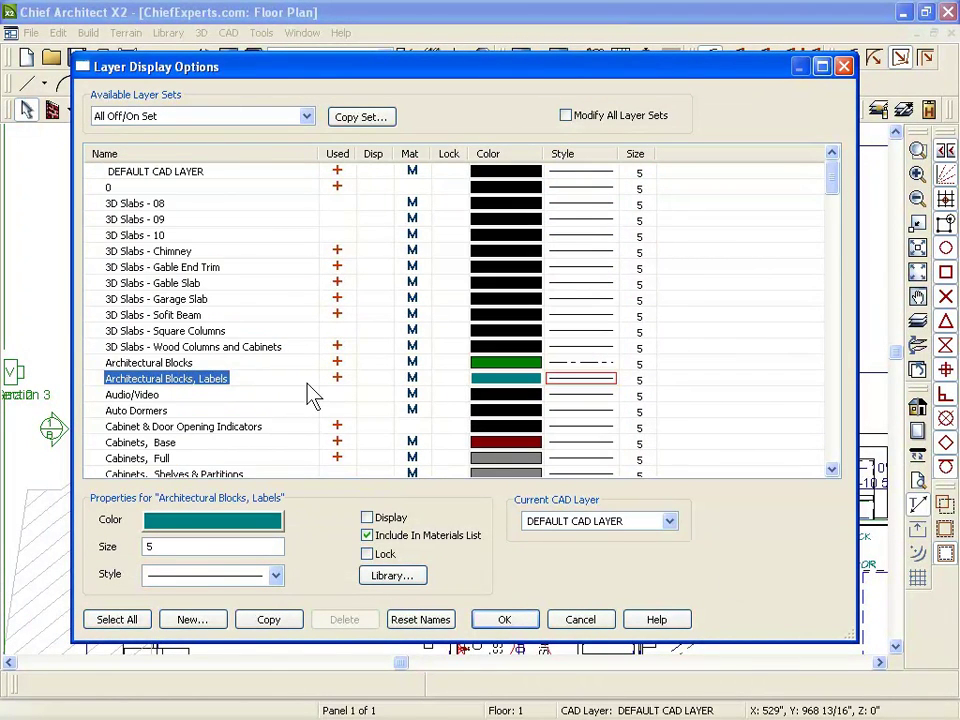
key(f)
key(r)
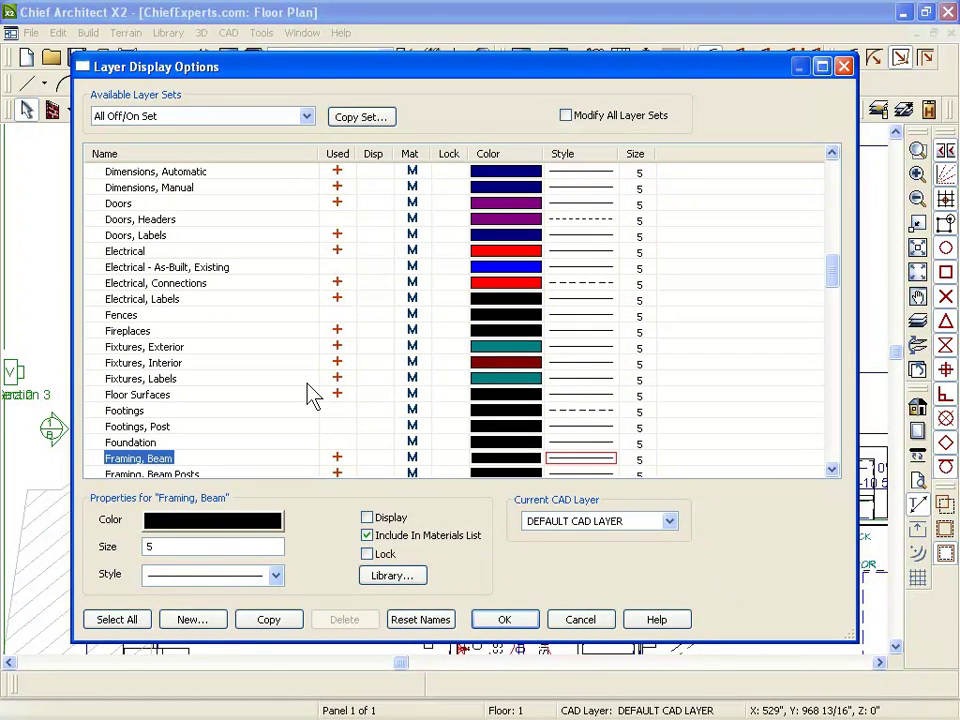
scroll(312, 393, down, 5)
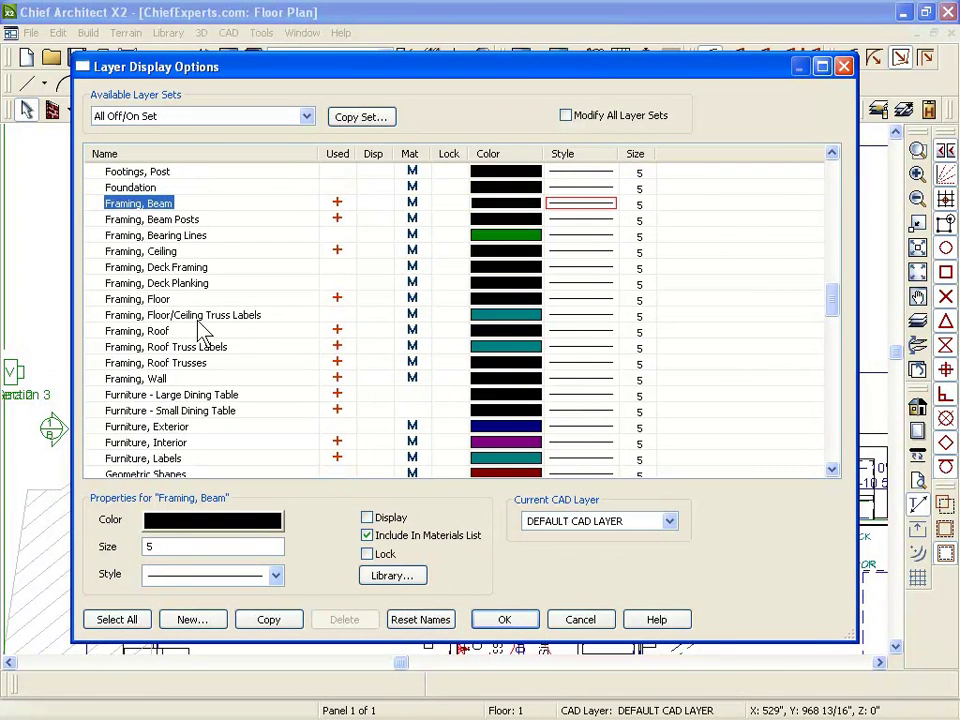
click(376, 206)
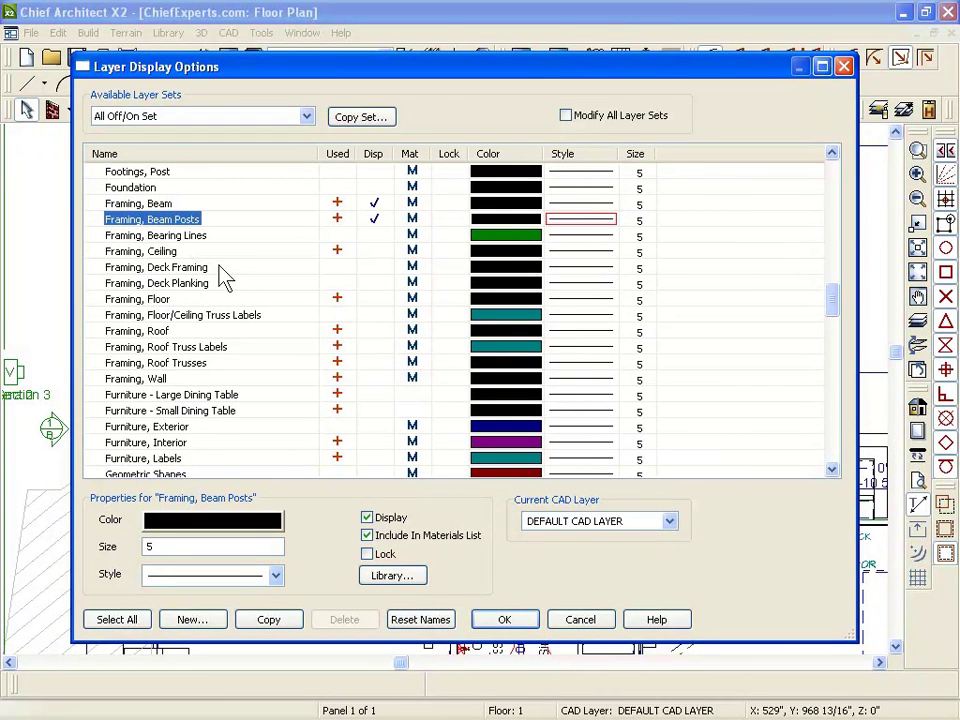
click(376, 253)
click(373, 298)
click(373, 314)
click(373, 330)
click(374, 362)
click(374, 378)
click(374, 346)
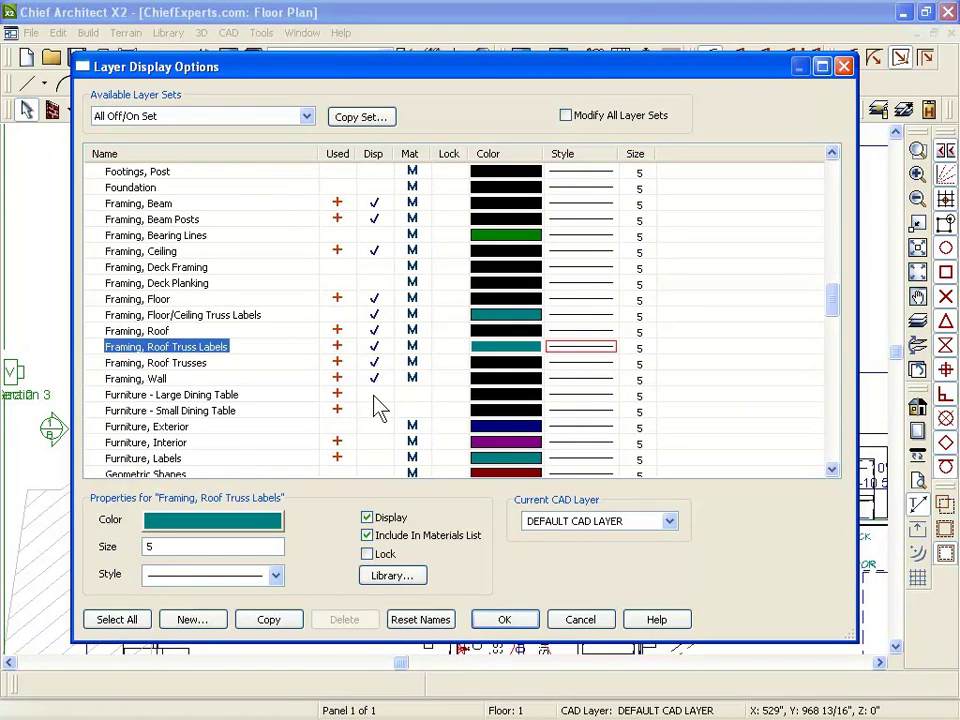
click(374, 394)
Step: Also show Walls, Normal and Walls, Layers, and apply the changes to the plan
scroll(343, 375, down, 20)
scroll(340, 385, down, 8)
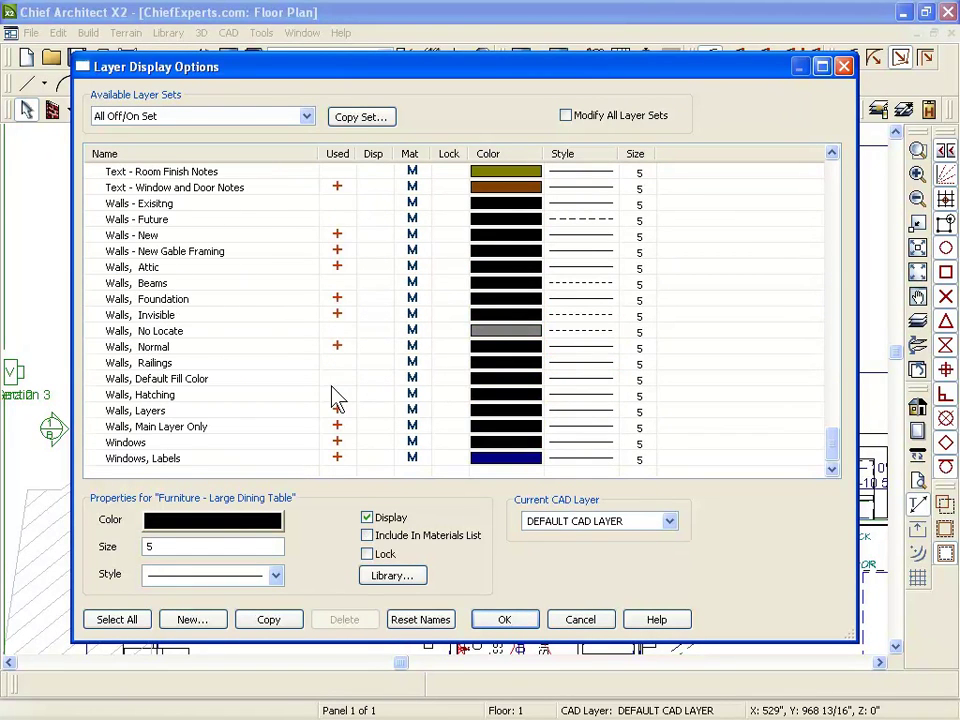
click(374, 349)
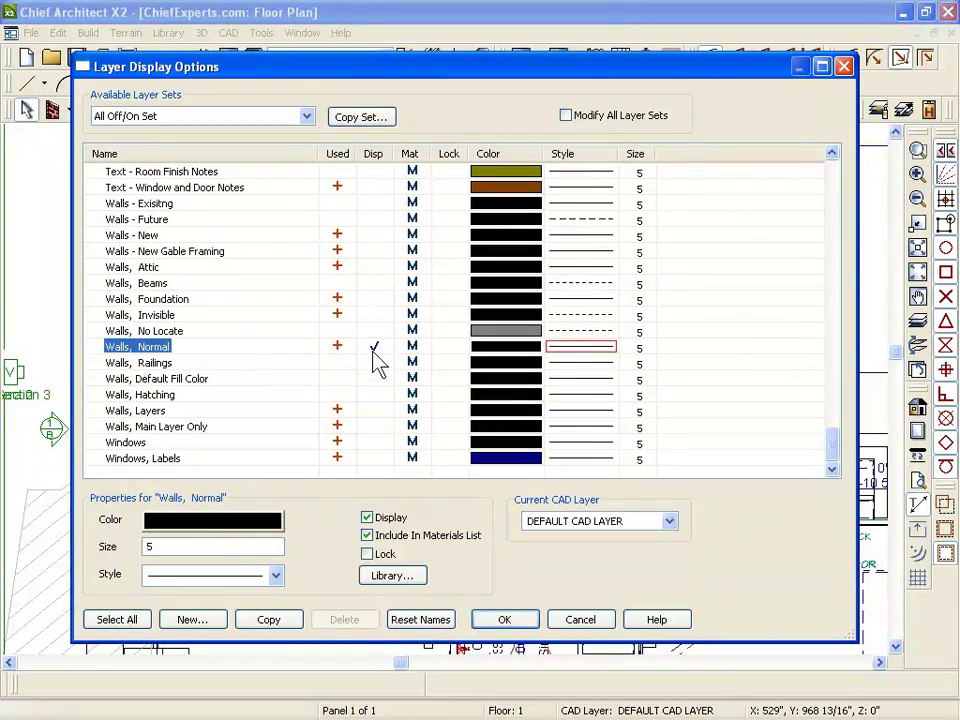
click(373, 410)
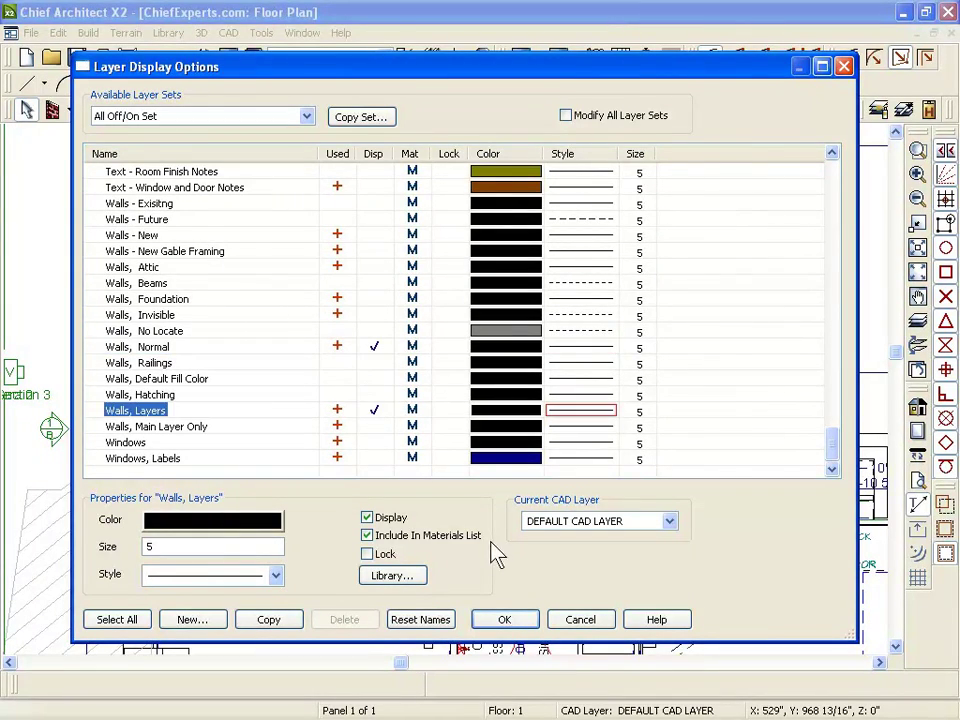
click(505, 620)
Step: Zoom in and out to inspect the plan showing only walls, stairs and labelled floor joists
scroll(603, 297, down, 1)
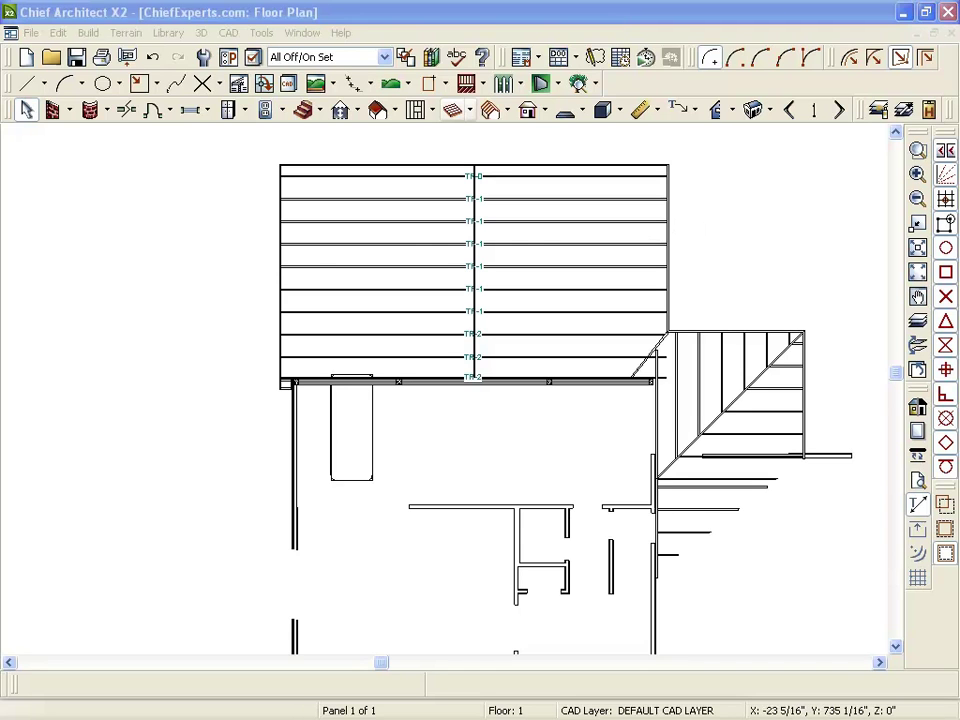
scroll(444, 328, down, 2)
scroll(651, 200, up, 2)
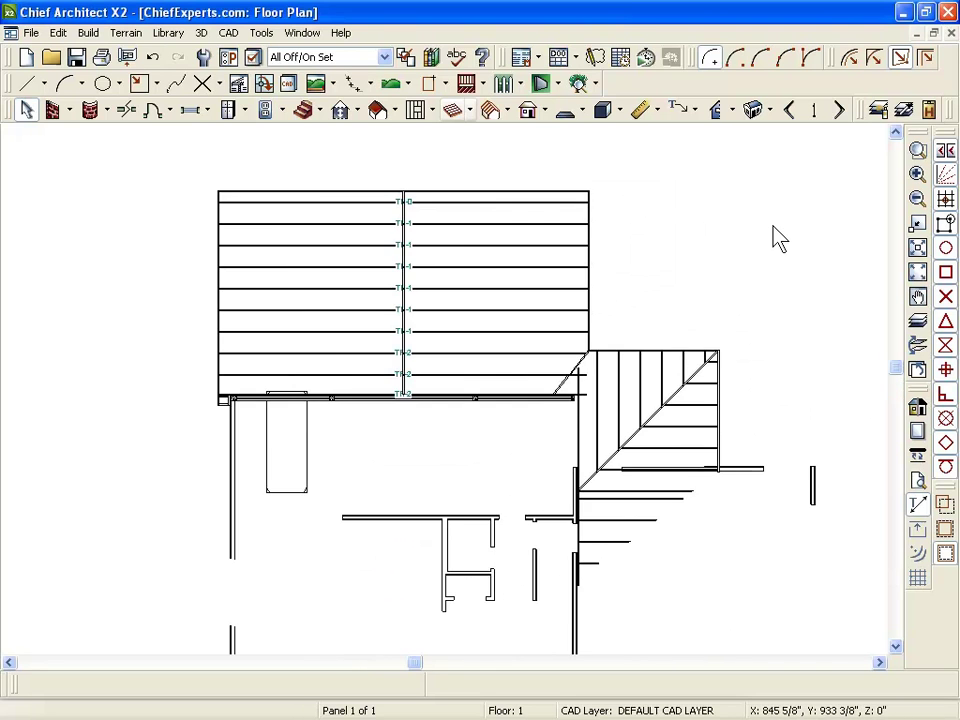
scroll(613, 201, down, 1)
scroll(874, 386, up, 1)
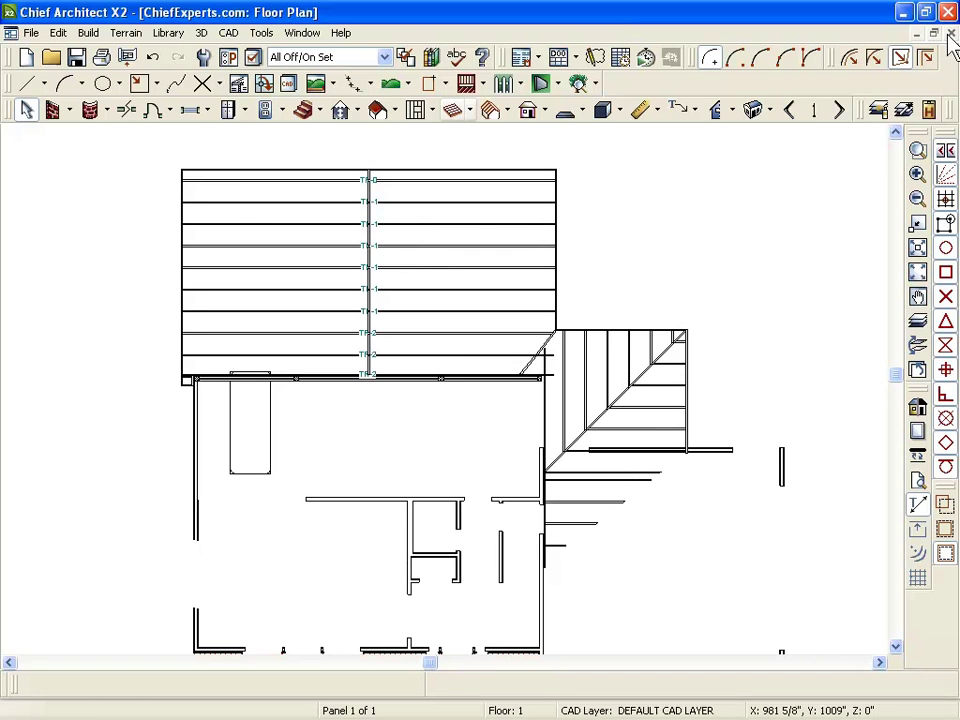
Step: Reapply the Default Set to the plan, then open a Perspective Full Overview of the house
click(384, 57)
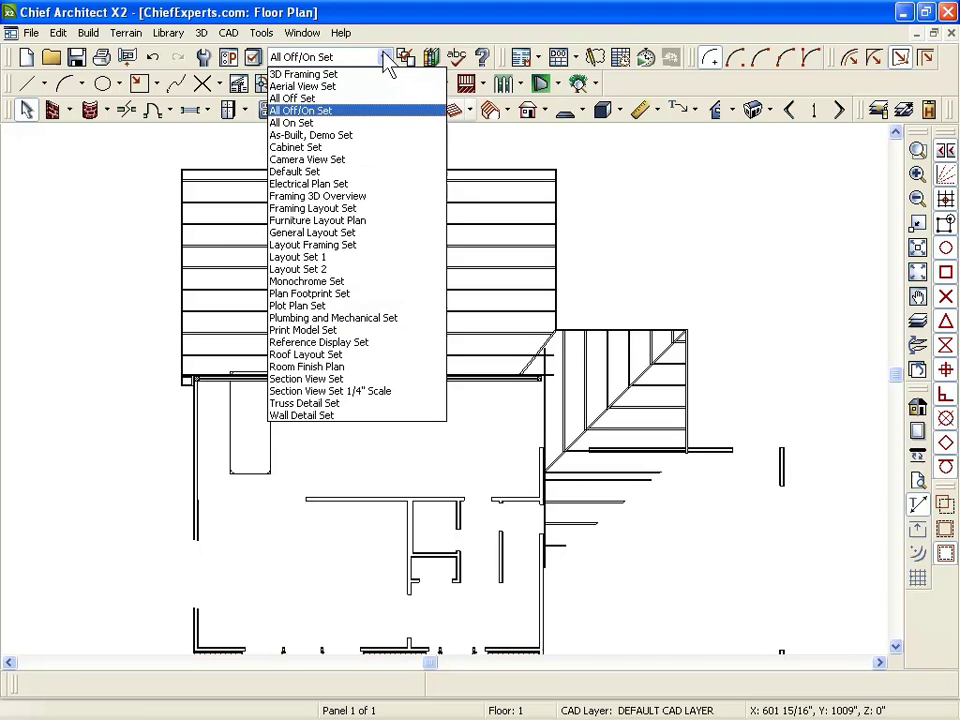
click(280, 171)
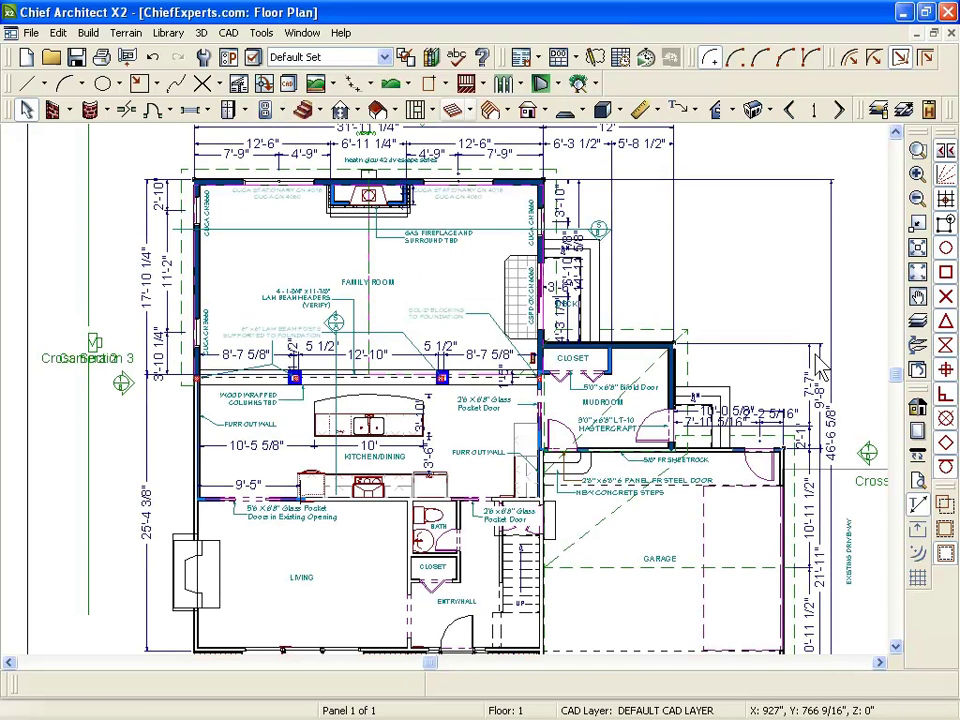
scroll(606, 272, down, 1)
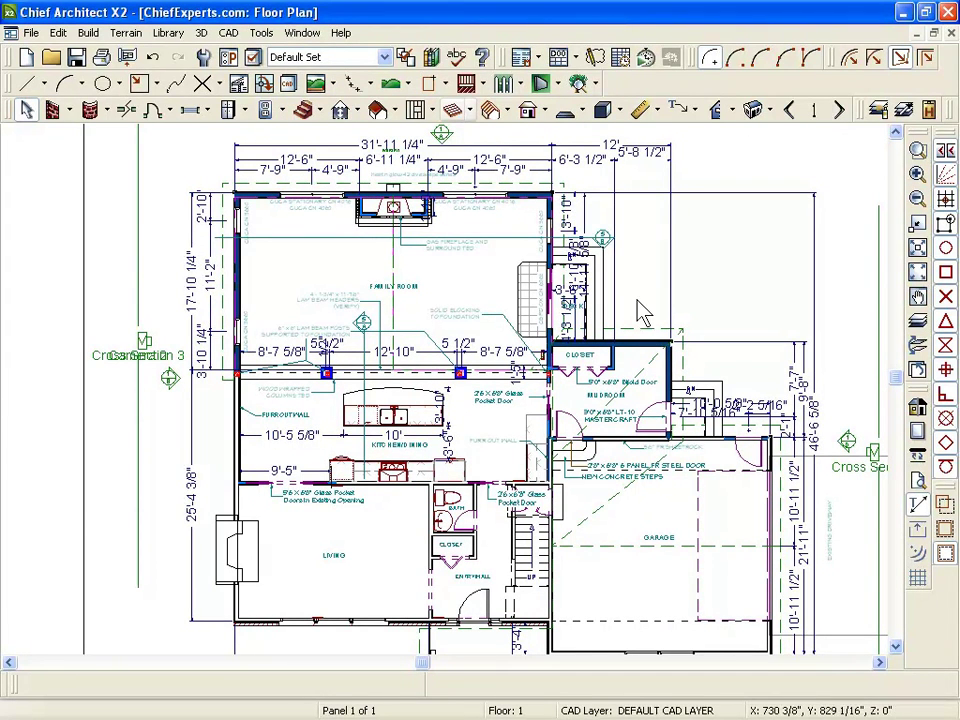
click(755, 111)
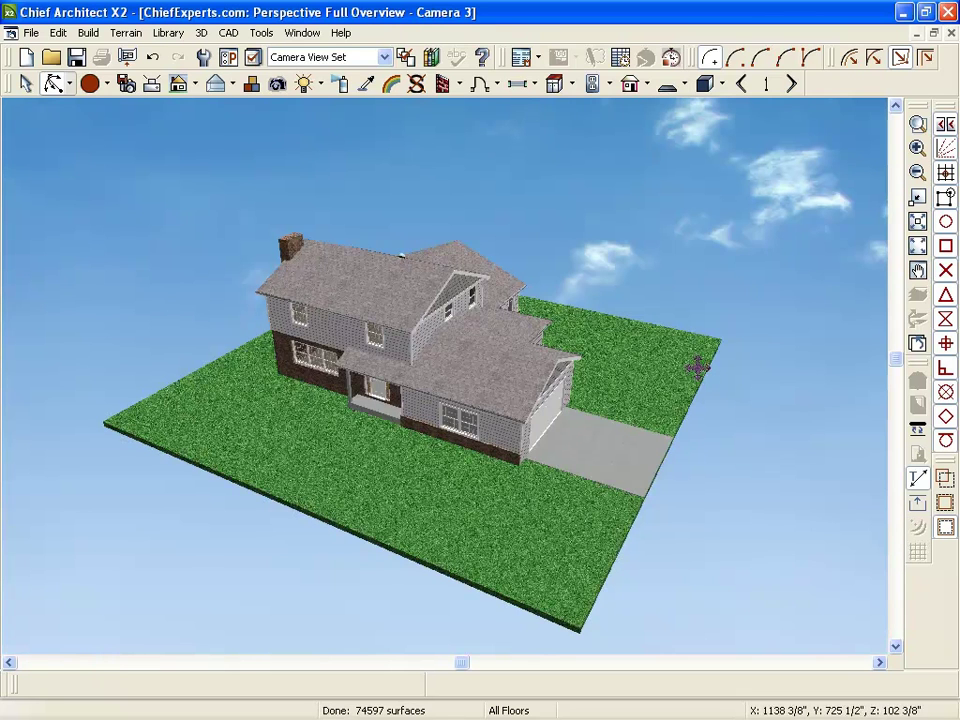
Step: Rotate the overview to bring the garage forward, zoom around, then list the camera view's layer sets
key(Right)
key(Right)
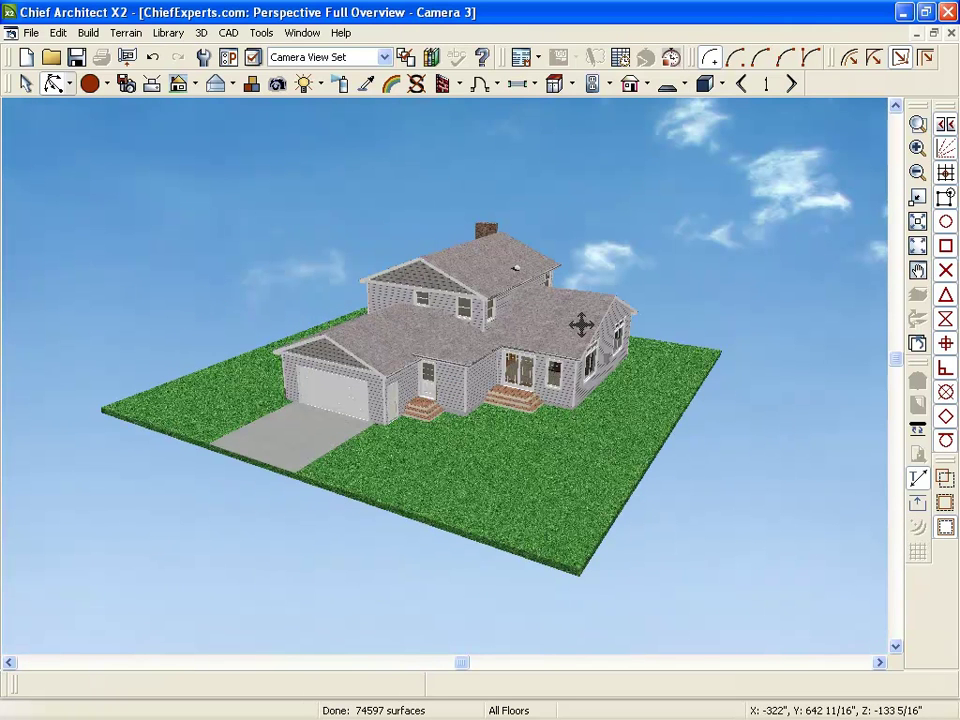
scroll(688, 256, up, 5)
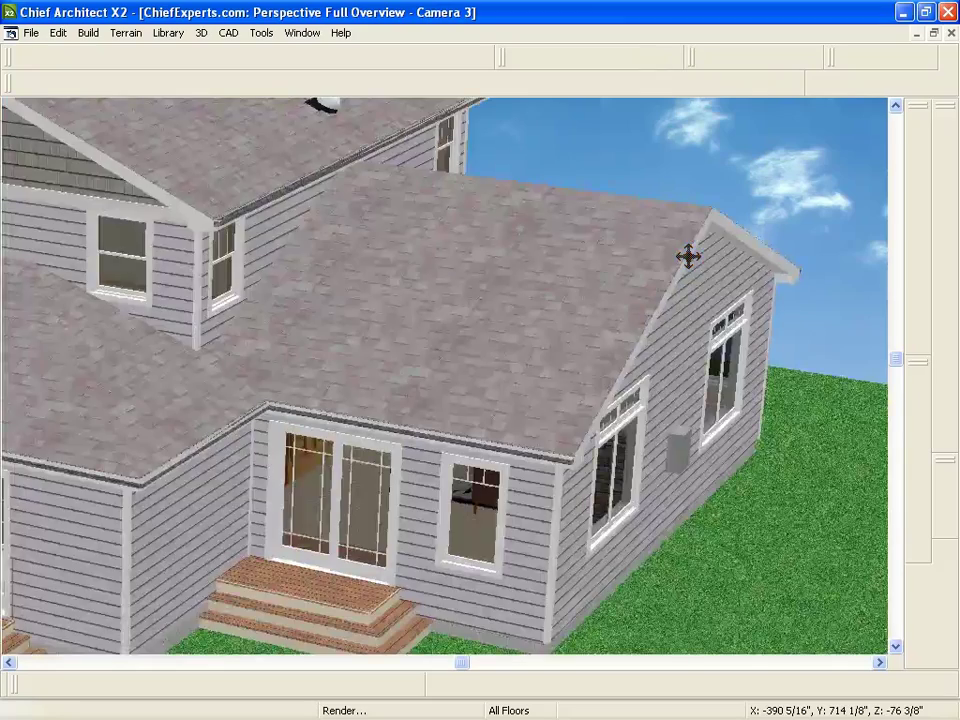
scroll(688, 256, up, 2)
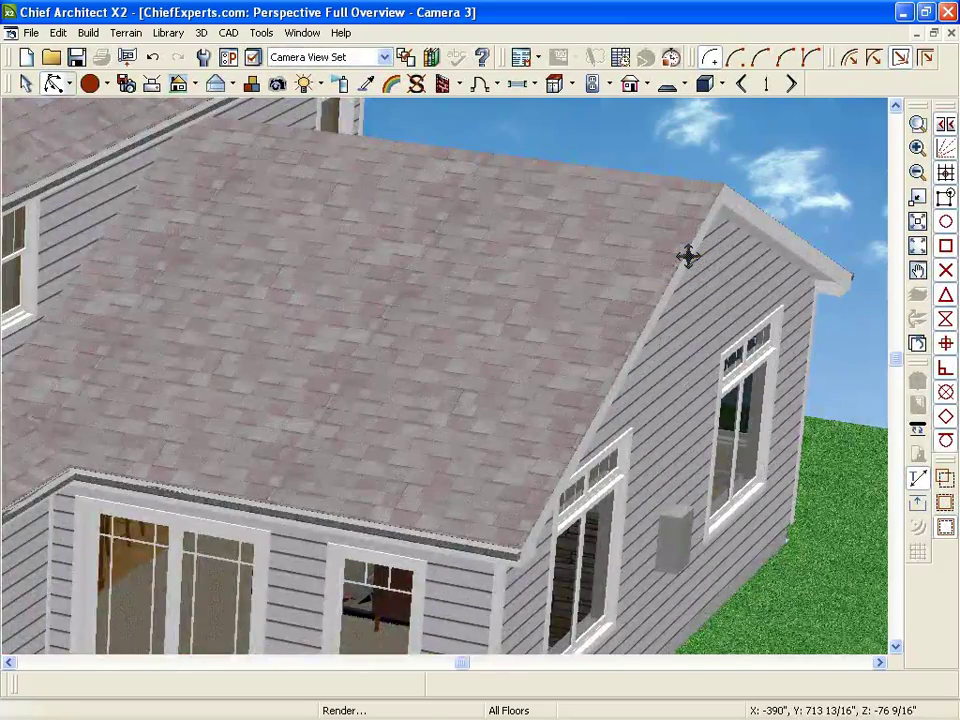
scroll(688, 256, down, 1)
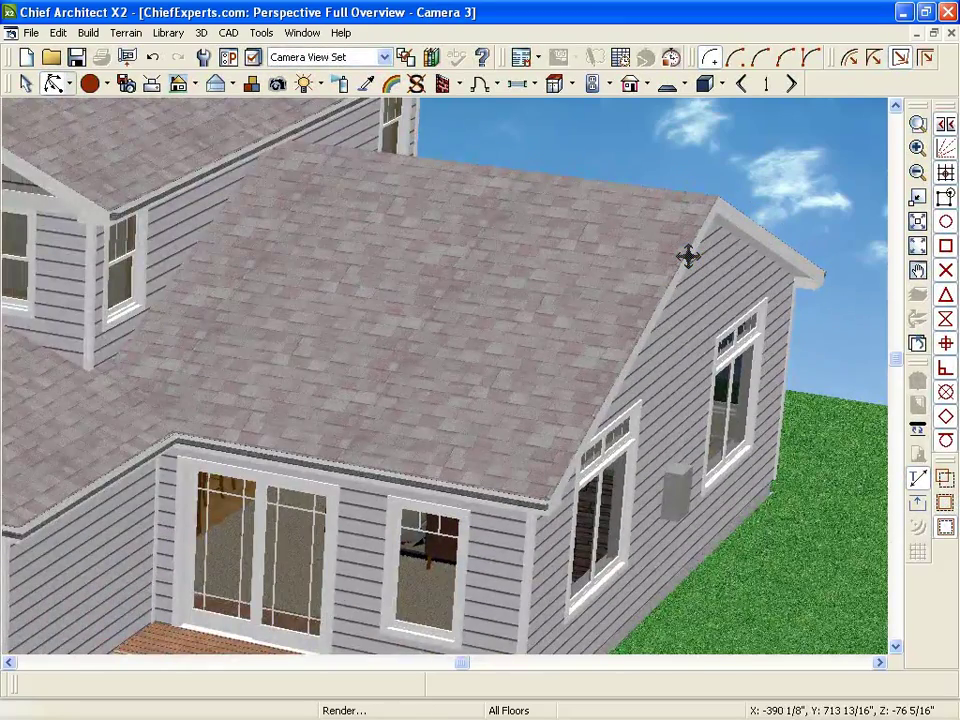
scroll(688, 256, down, 2)
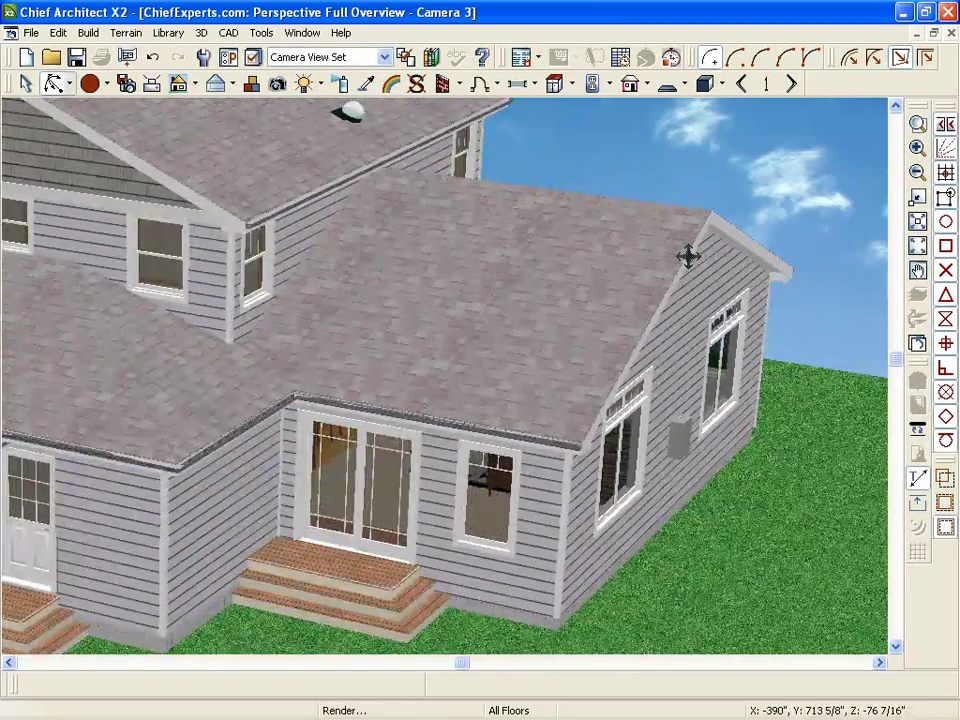
scroll(688, 256, down, 2)
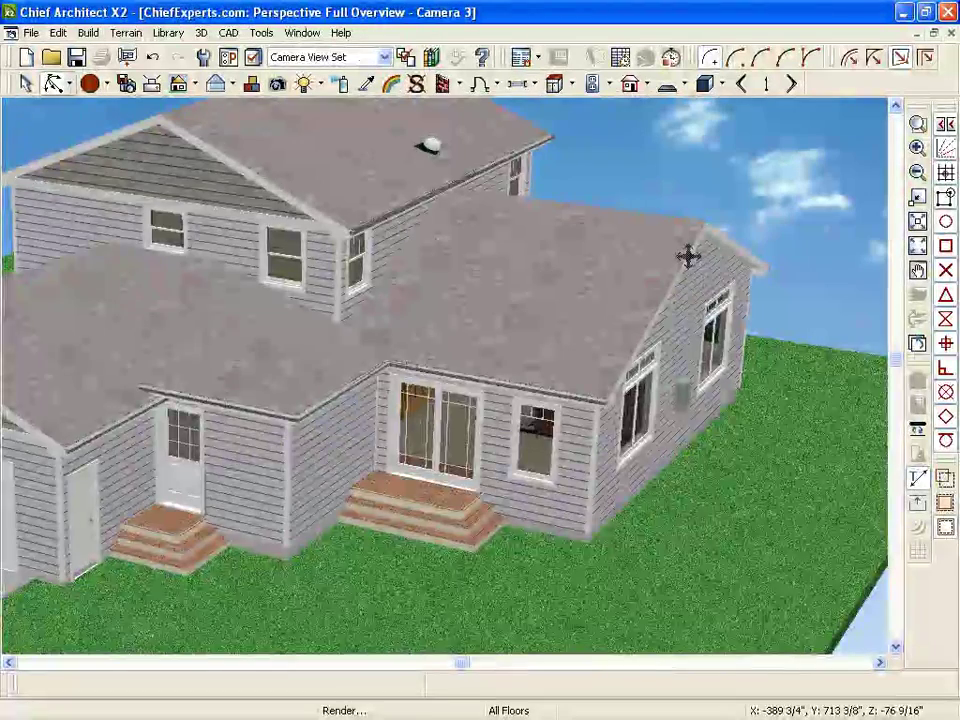
scroll(688, 256, down, 2)
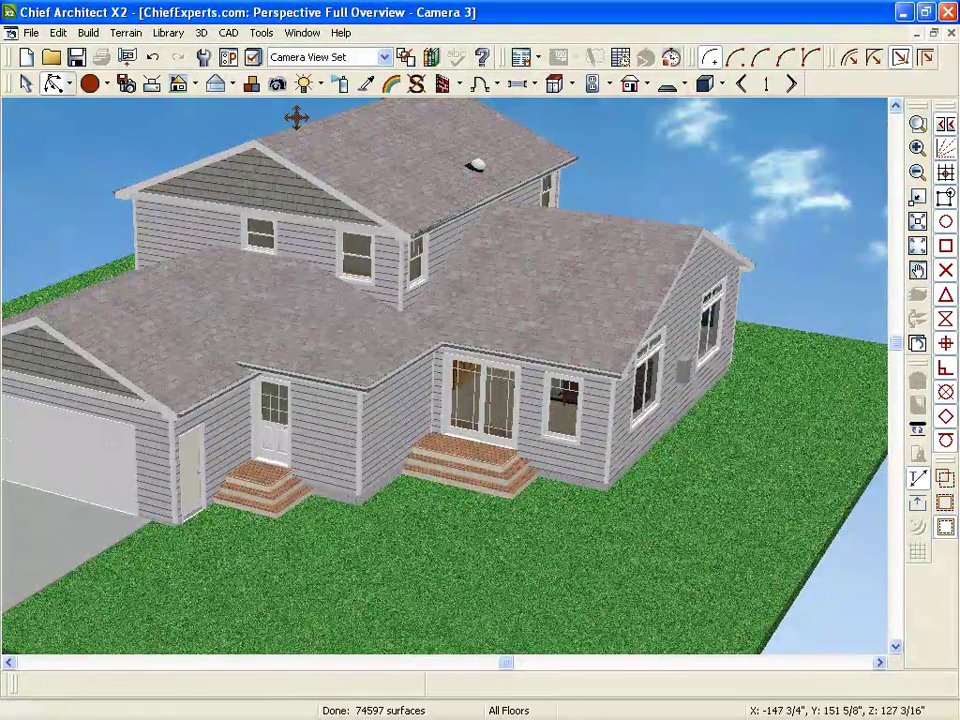
click(384, 57)
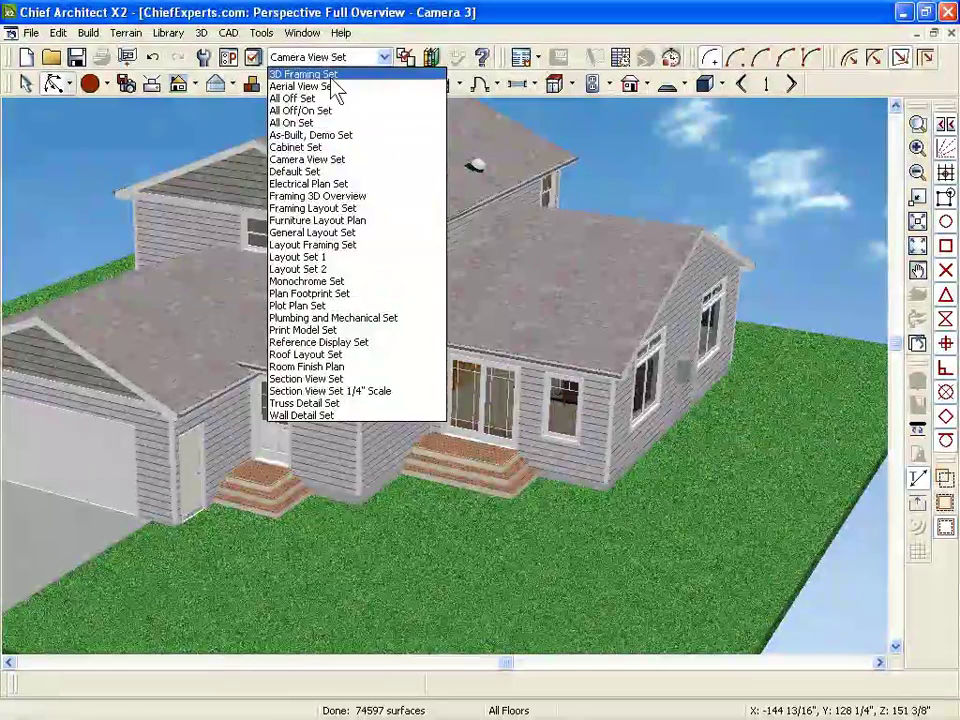
Step: Switch the perspective view to the 3D Framing Set and orbit around the stud, joist and truss framing
click(332, 75)
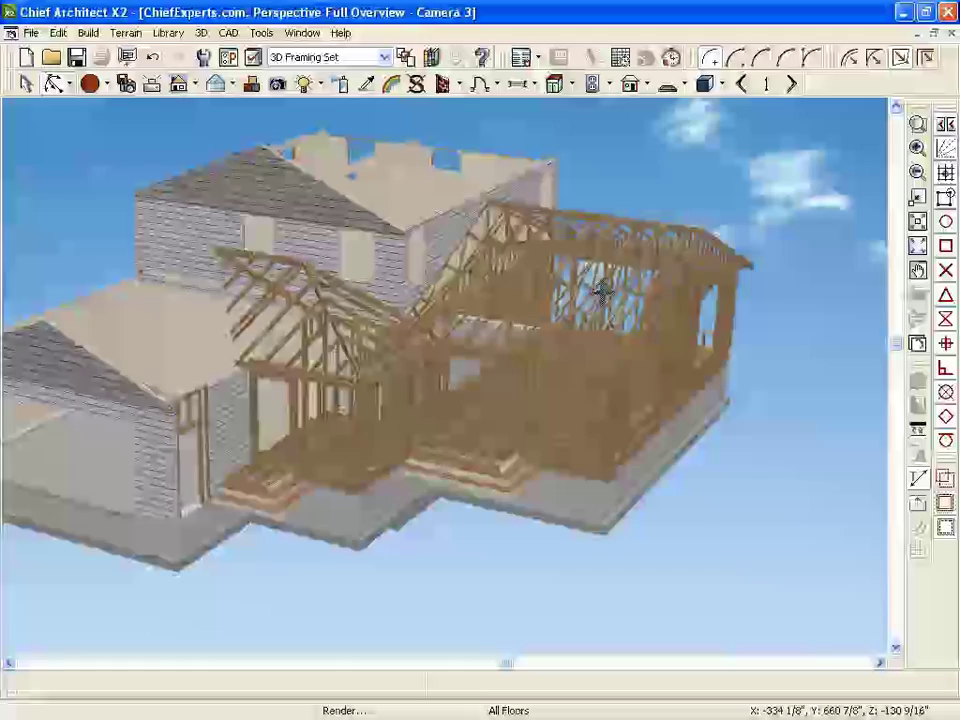
drag(601, 290, 400, 262)
drag(586, 289, 493, 321)
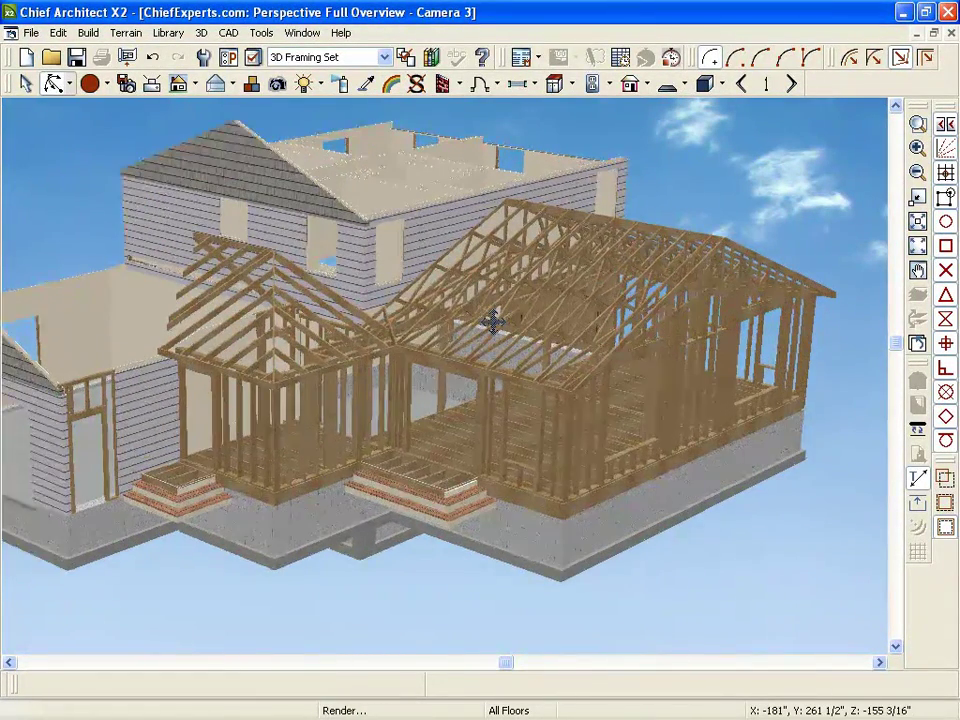
drag(302, 516, 650, 229)
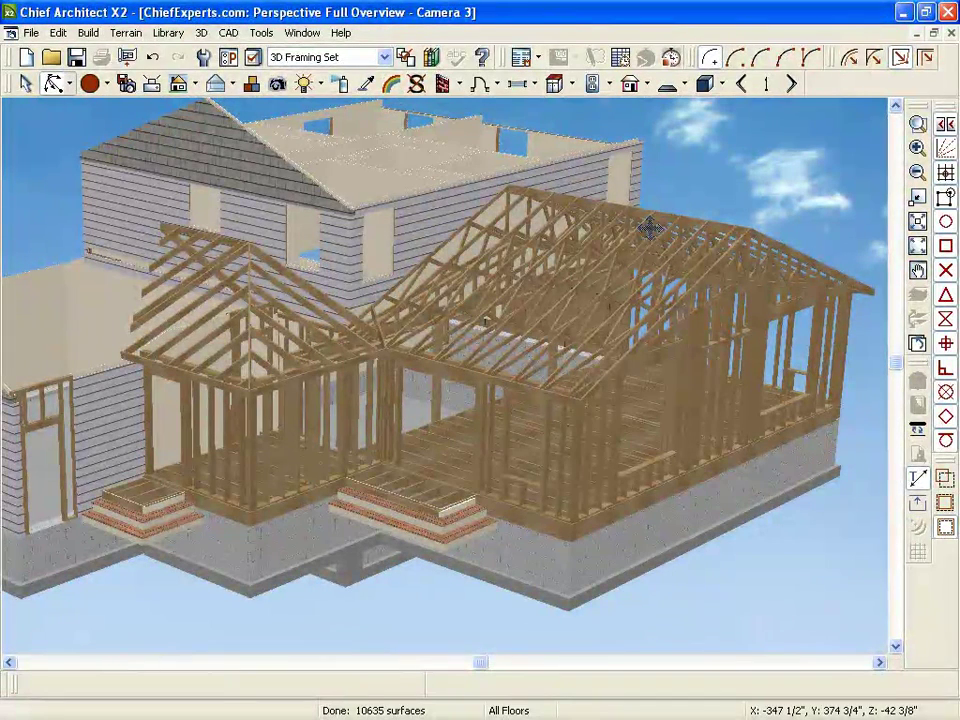
drag(636, 377, 684, 353)
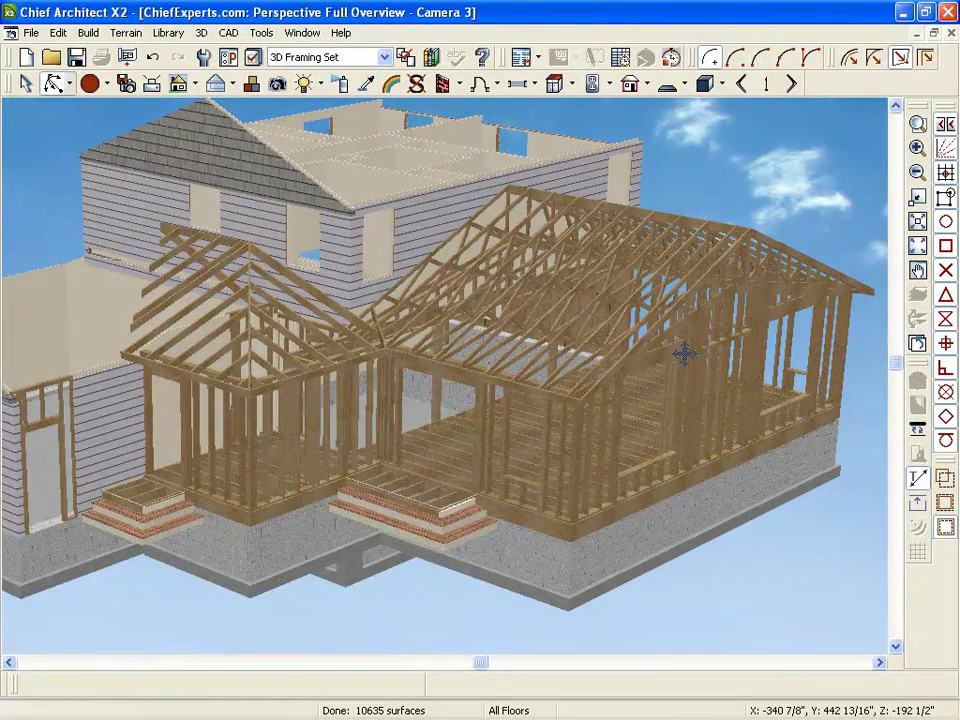
click(684, 353)
drag(531, 295, 609, 281)
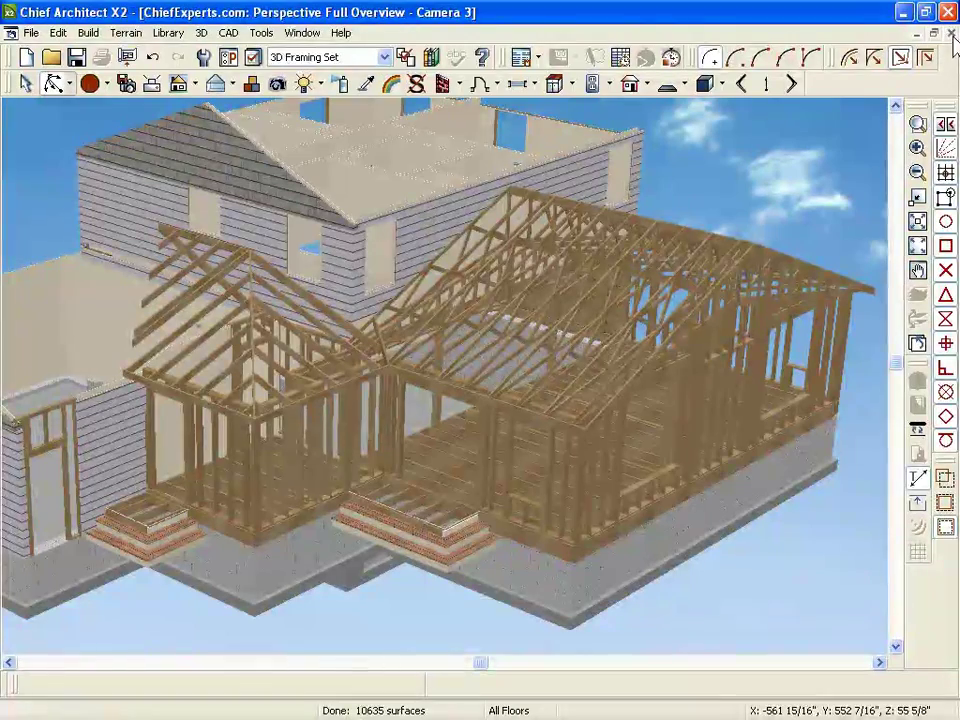
drag(634, 318, 690, 322)
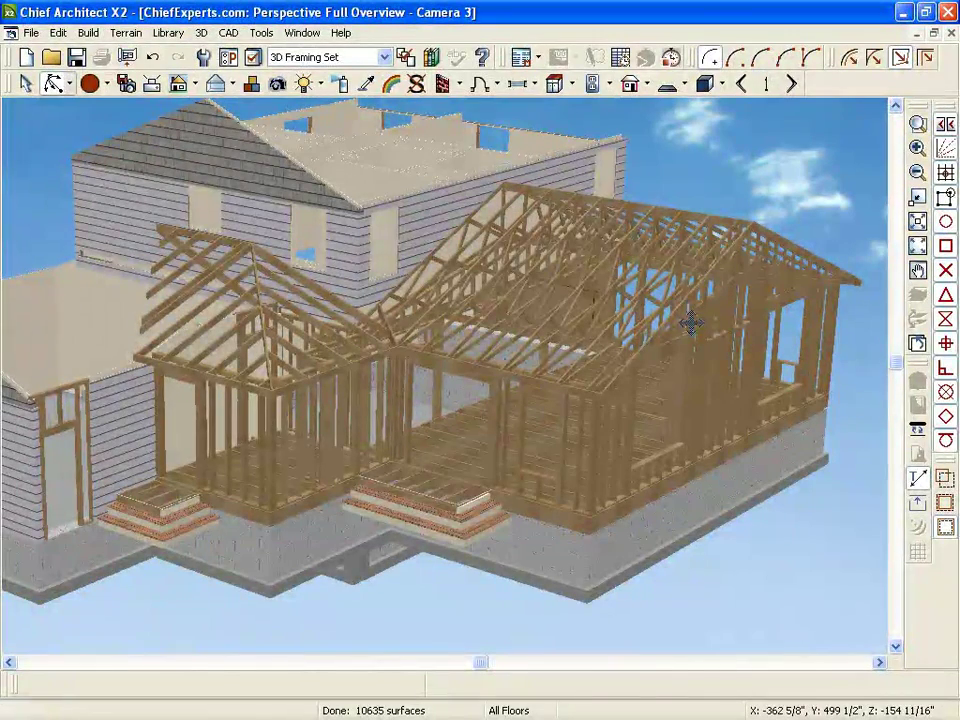